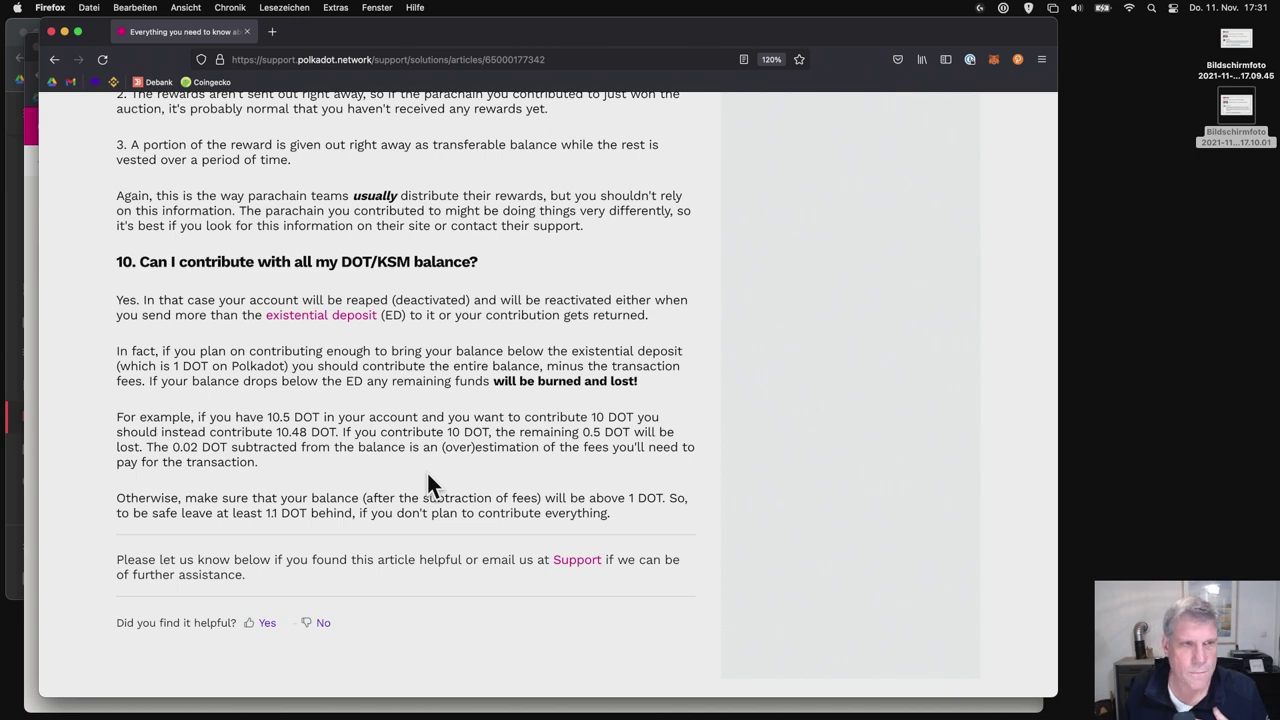
Review the article's sections on where rewards appear and contributing the entire DOT/KSM balance, and close the article window
{"action": "scroll", "coordinate": [428, 478], "scroll_direction": "up", "scroll_amount": 5}
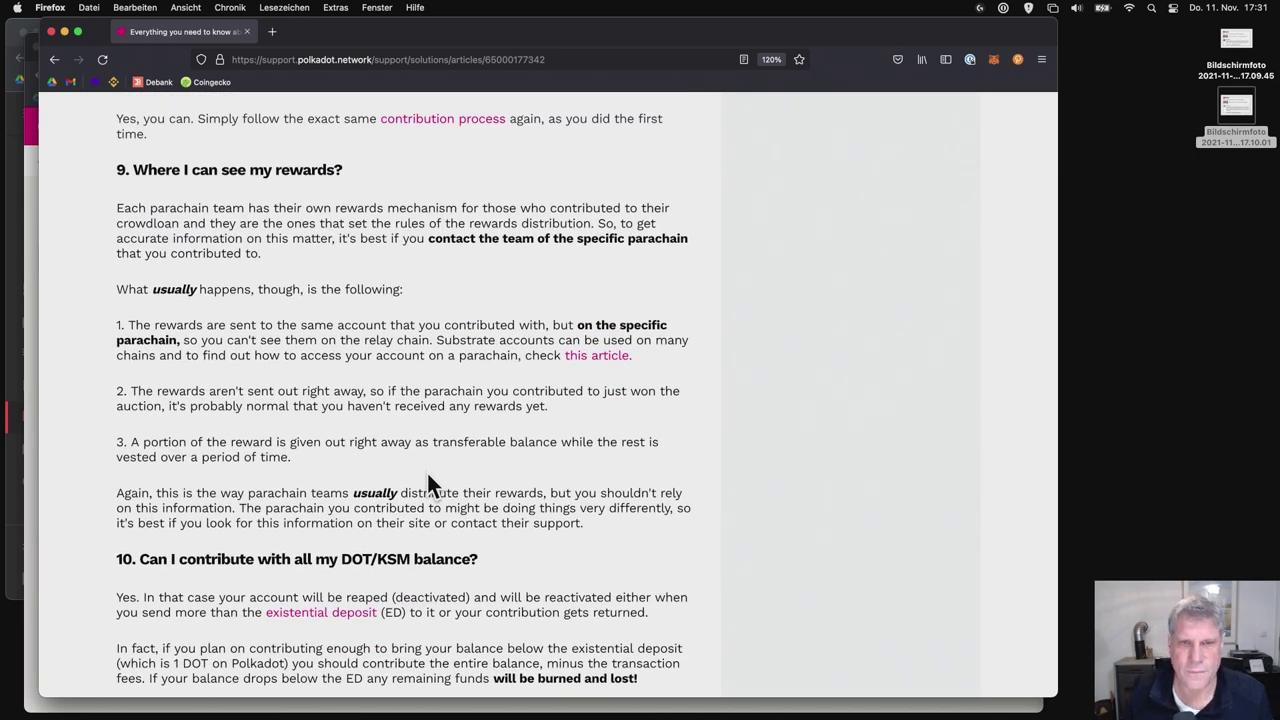
{"action": "scroll", "coordinate": [428, 482], "scroll_direction": "down", "scroll_amount": 1}
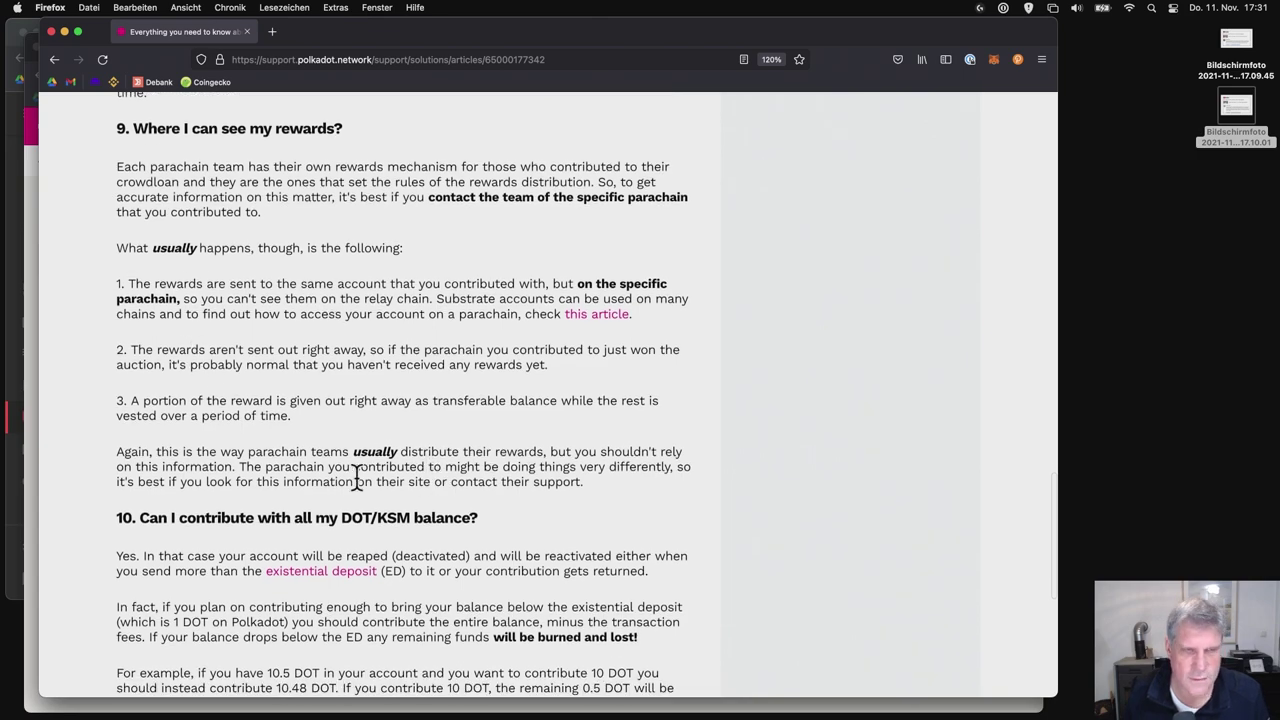
{"action": "scroll", "coordinate": [372, 484], "scroll_direction": "down", "scroll_amount": 3}
{"action": "scroll", "coordinate": [373, 487], "scroll_direction": "down", "scroll_amount": 3}
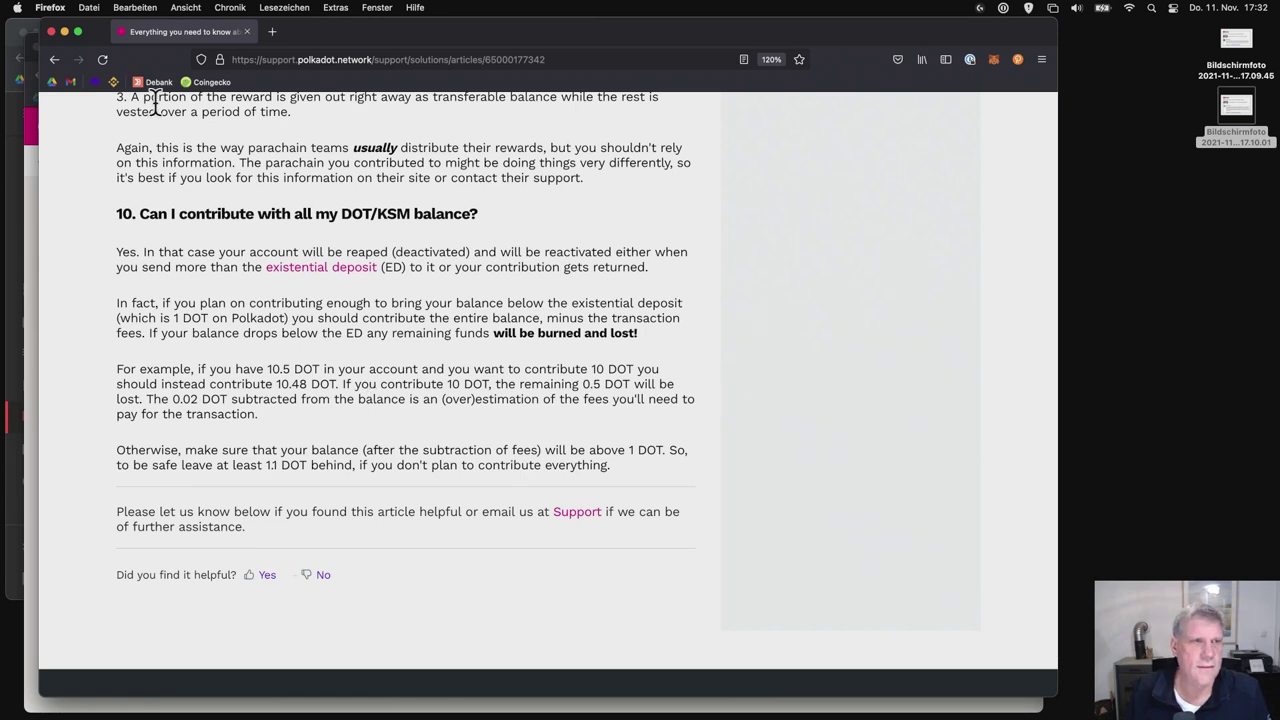
{"action": "left_click", "coordinate": [51, 32]}
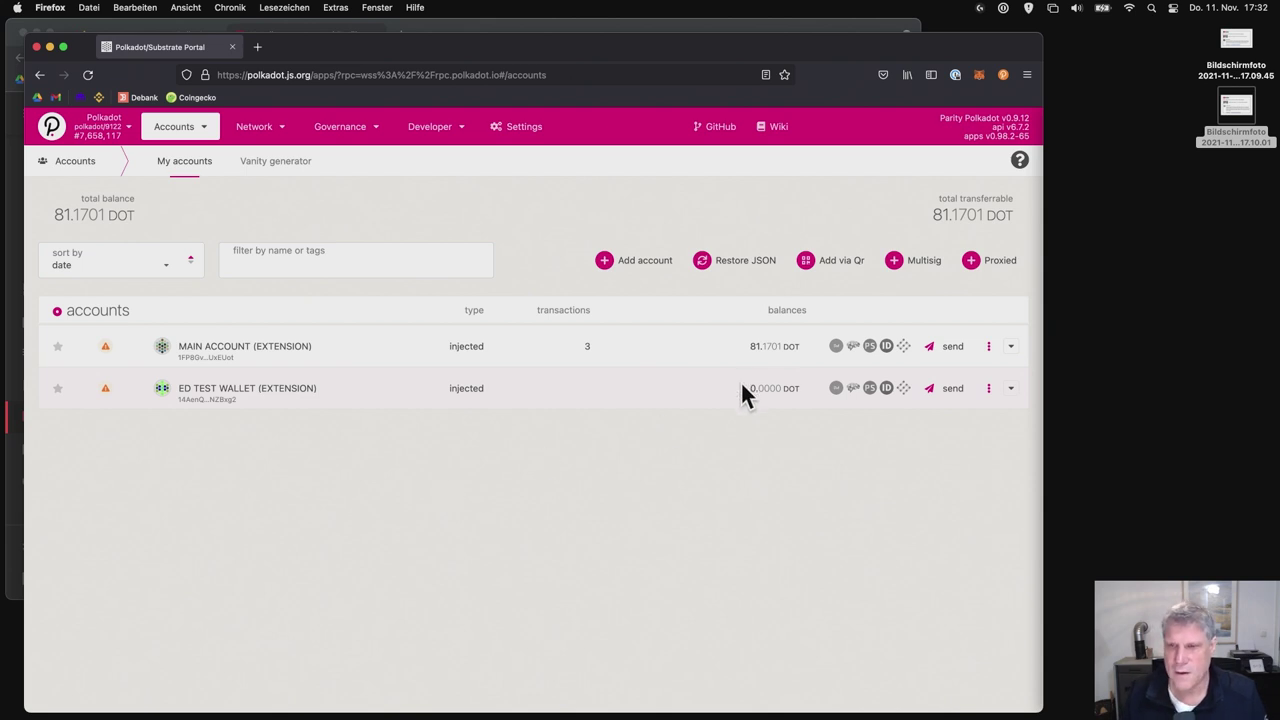
Prepare a transfer of 5.5 DOT from MAIN ACCOUNT to ED TEST WALLET
{"action": "left_click", "coordinate": [940, 352]}
{"action": "type", "text": "0"}
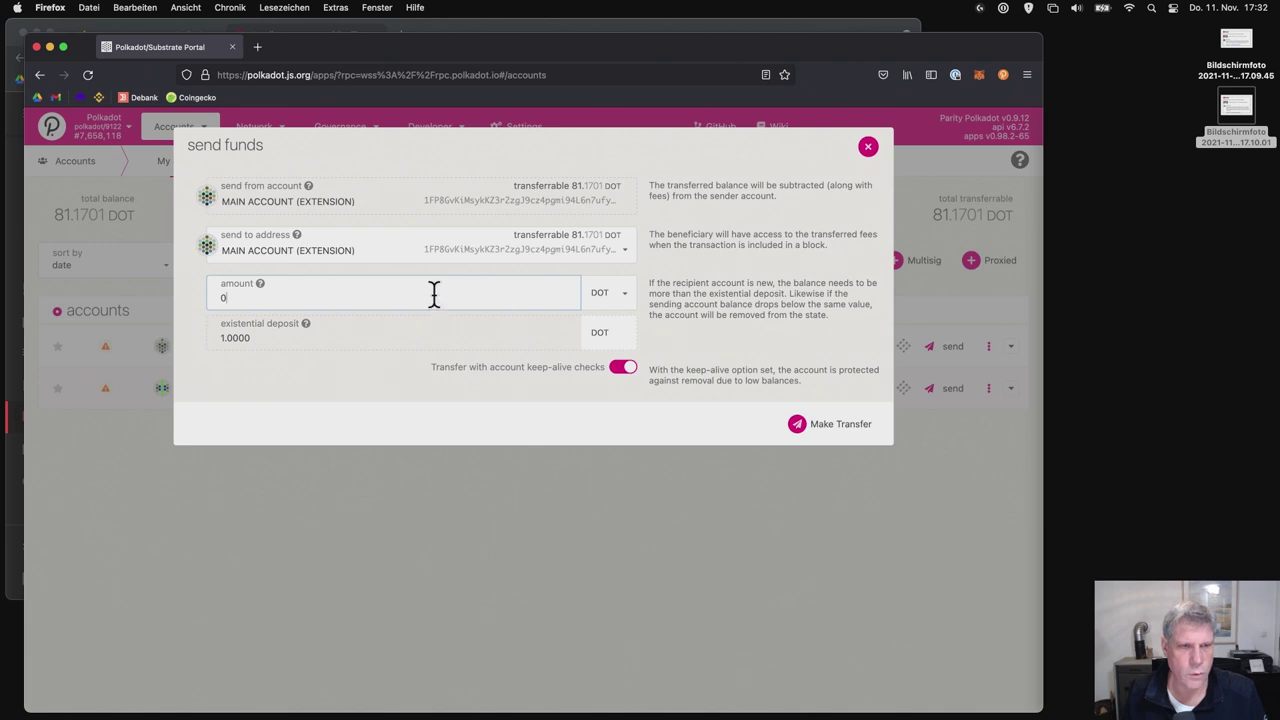
{"action": "type", "text": ".5"}
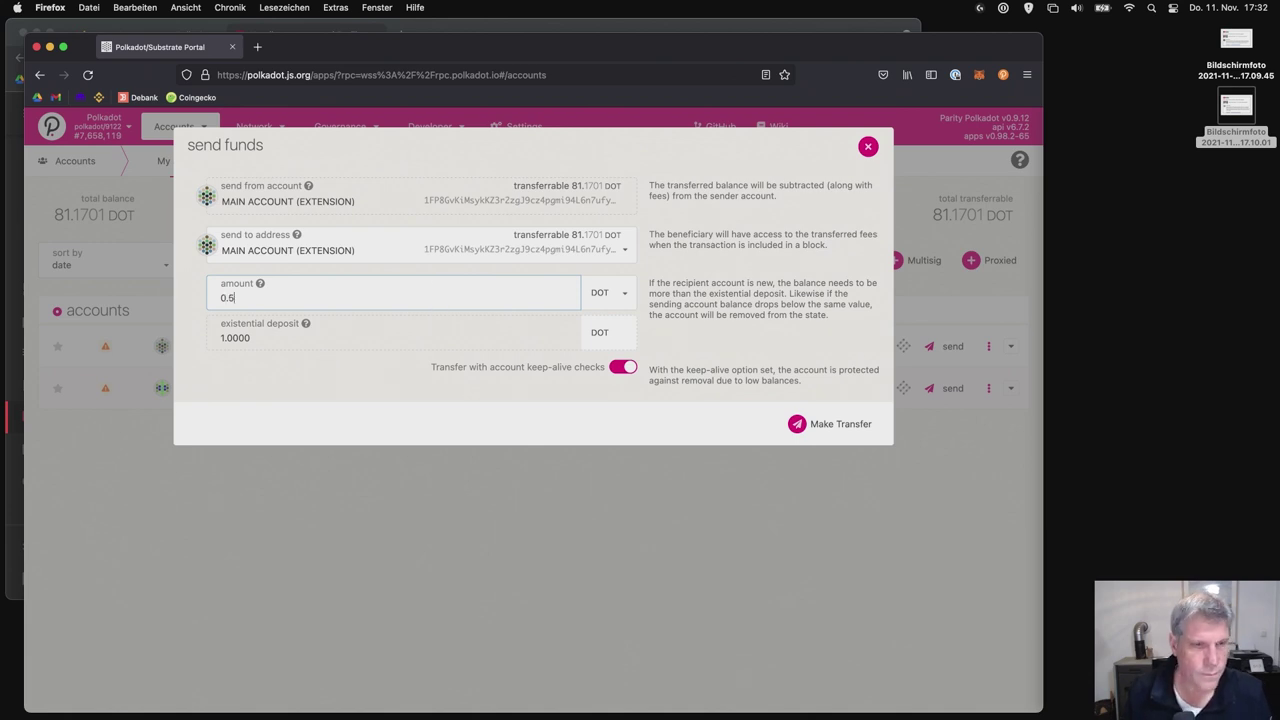
{"action": "key", "text": "BackSpace"}
{"action": "key", "text": "BackSpace"}
{"action": "key", "text": "BackSpace"}
{"action": "type", "text": "5.5"}
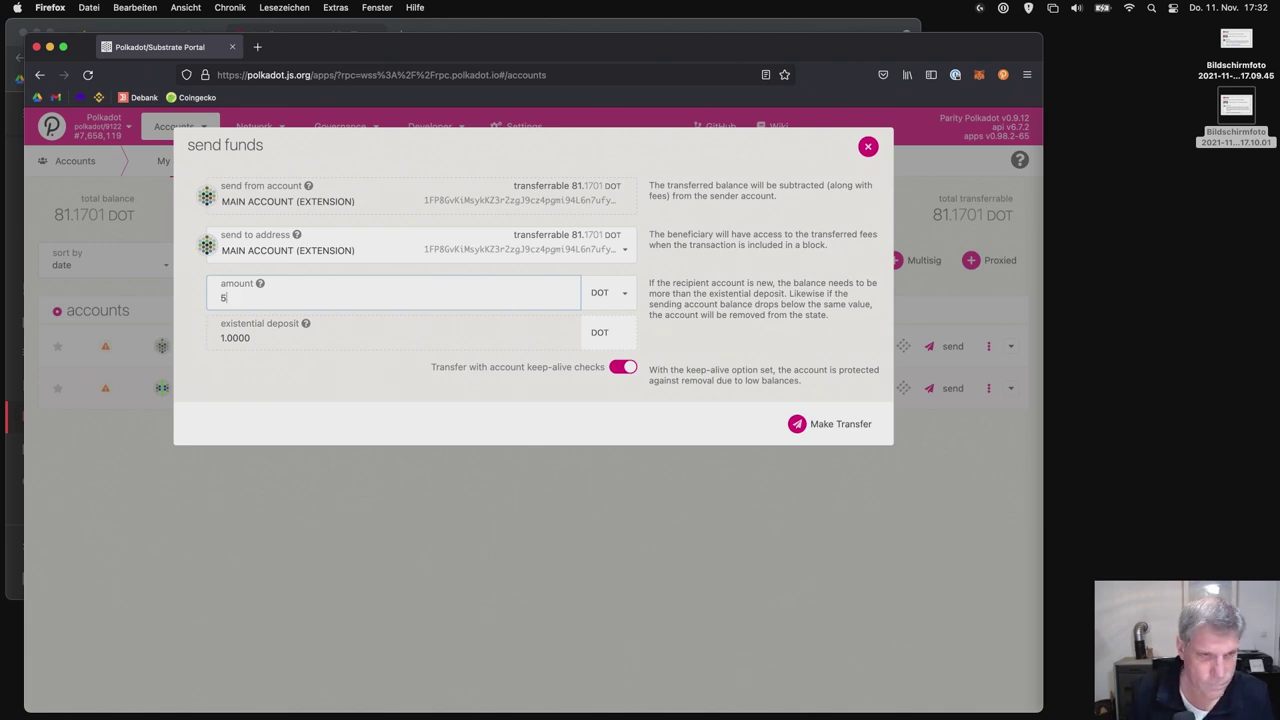
{"action": "left_click", "coordinate": [400, 258]}
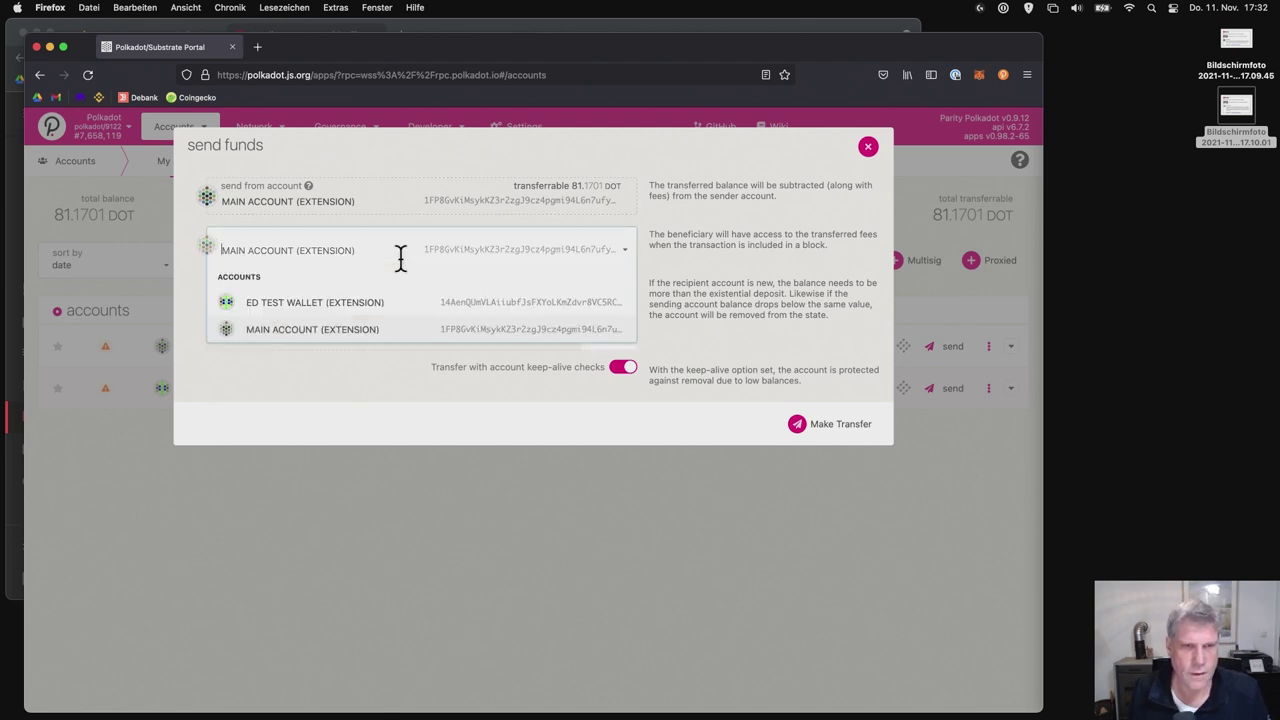
{"action": "left_click", "coordinate": [365, 302]}
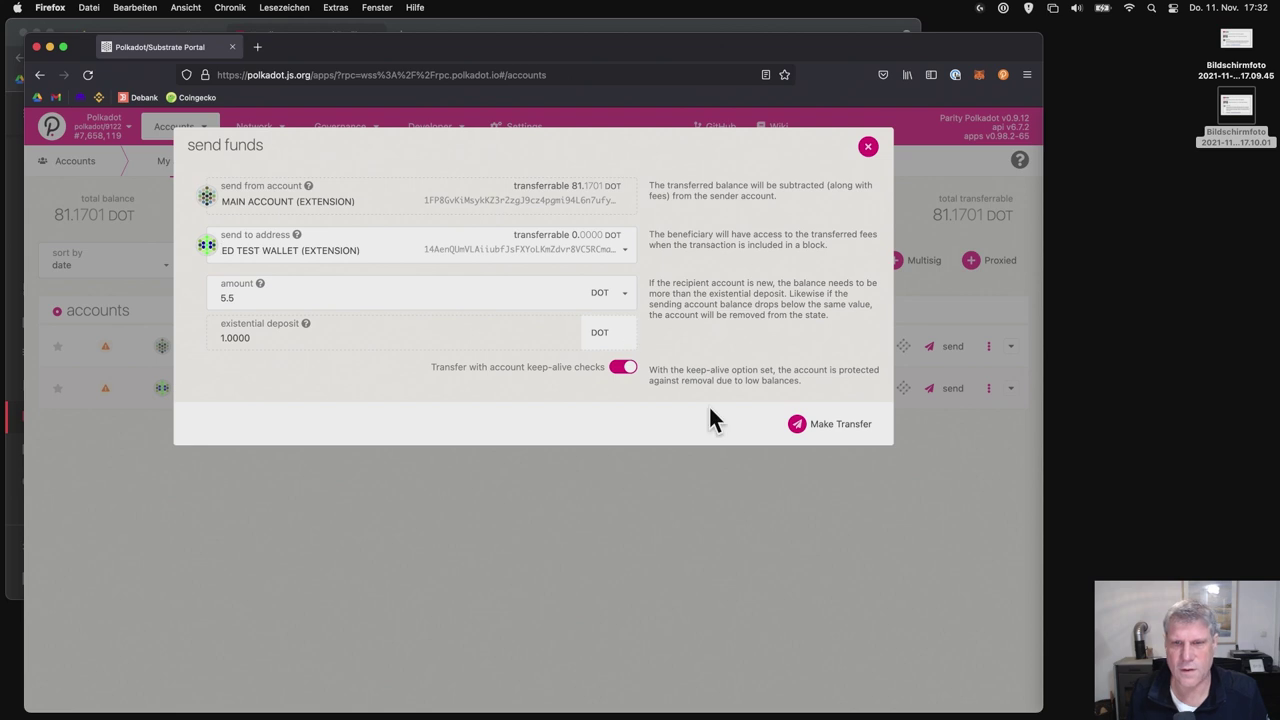
Submit the transfer and sign it with the Main Account password, remembering the password for the next 15 minutes
{"action": "left_click", "coordinate": [826, 426]}
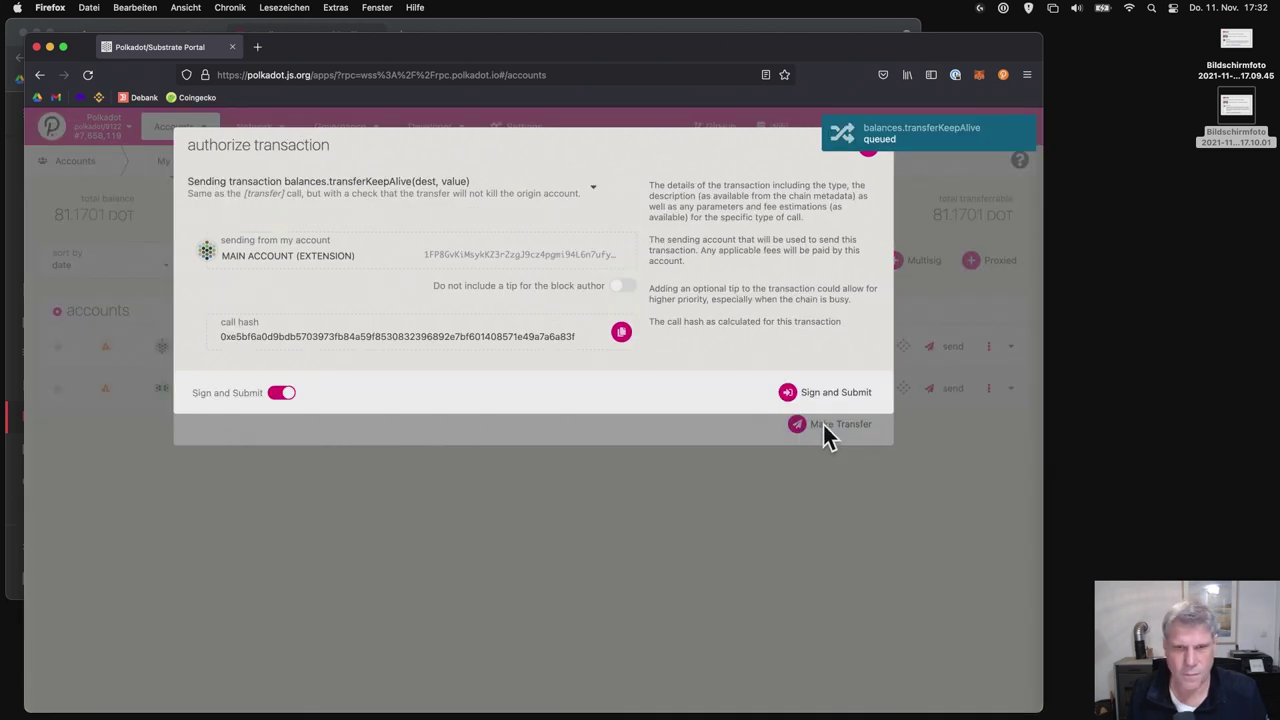
{"action": "left_click", "coordinate": [840, 397]}
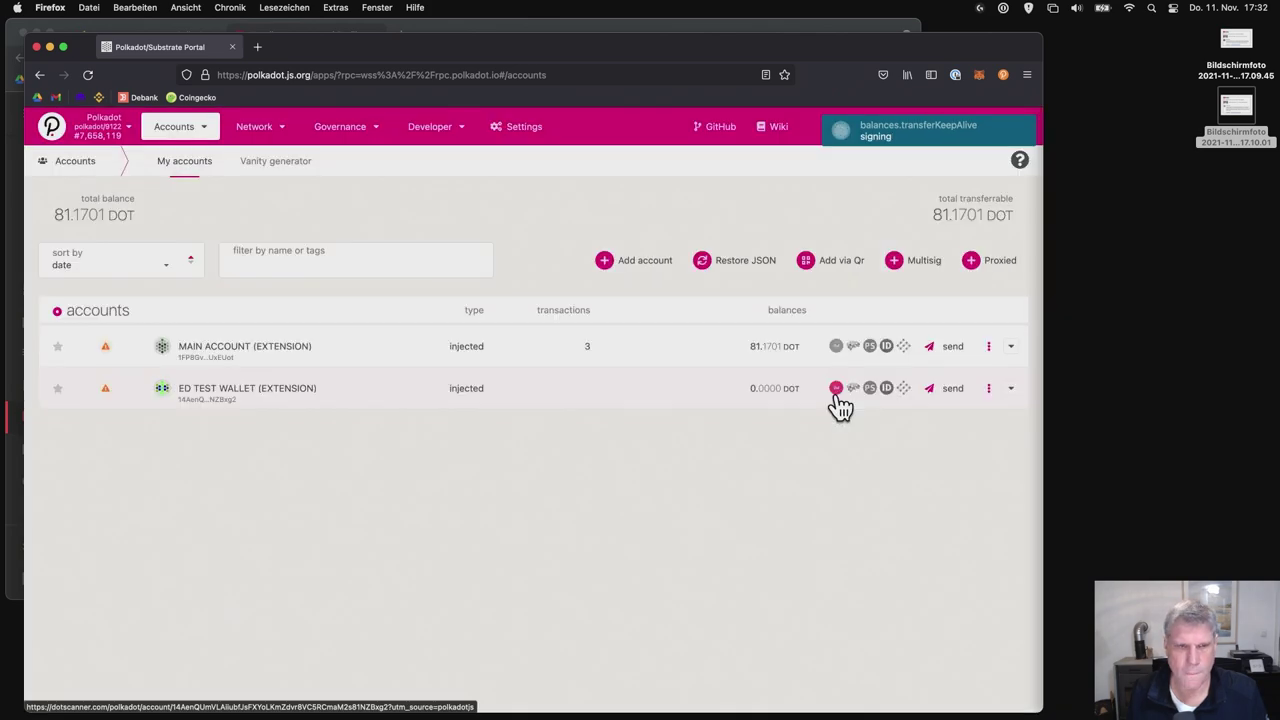
{"action": "key", "text": "super+v"}
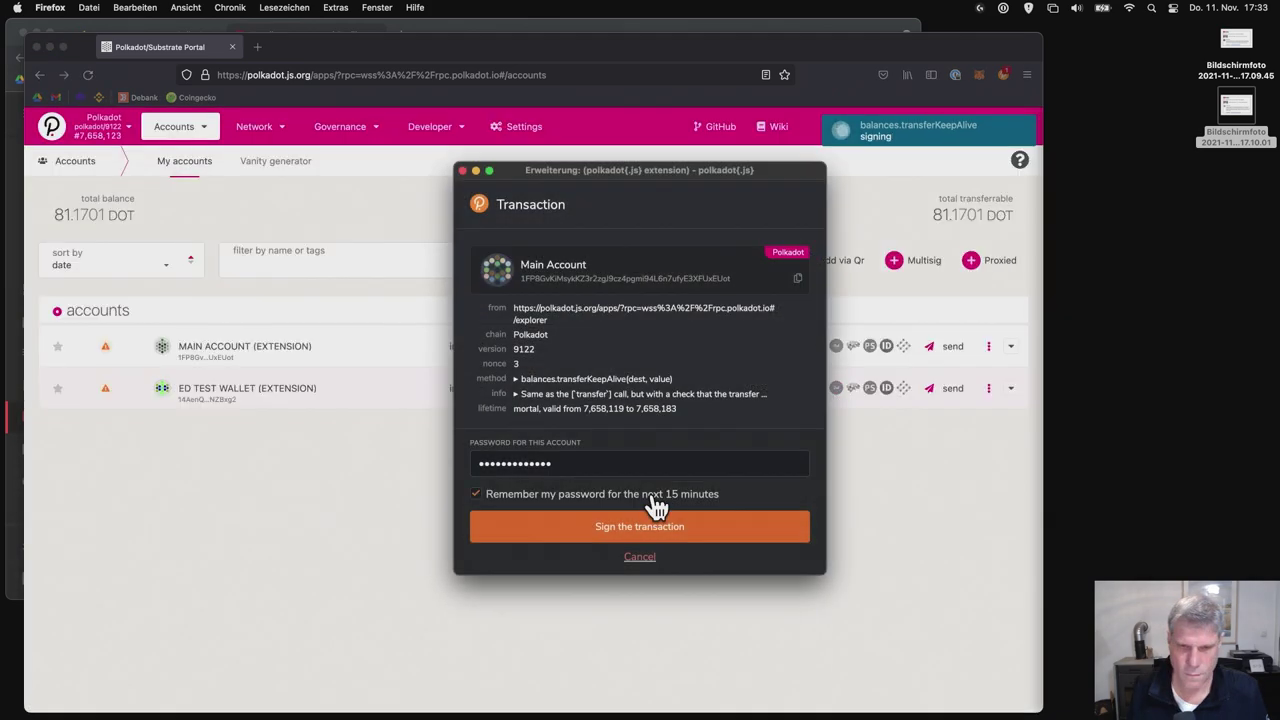
{"action": "left_click", "coordinate": [666, 522]}
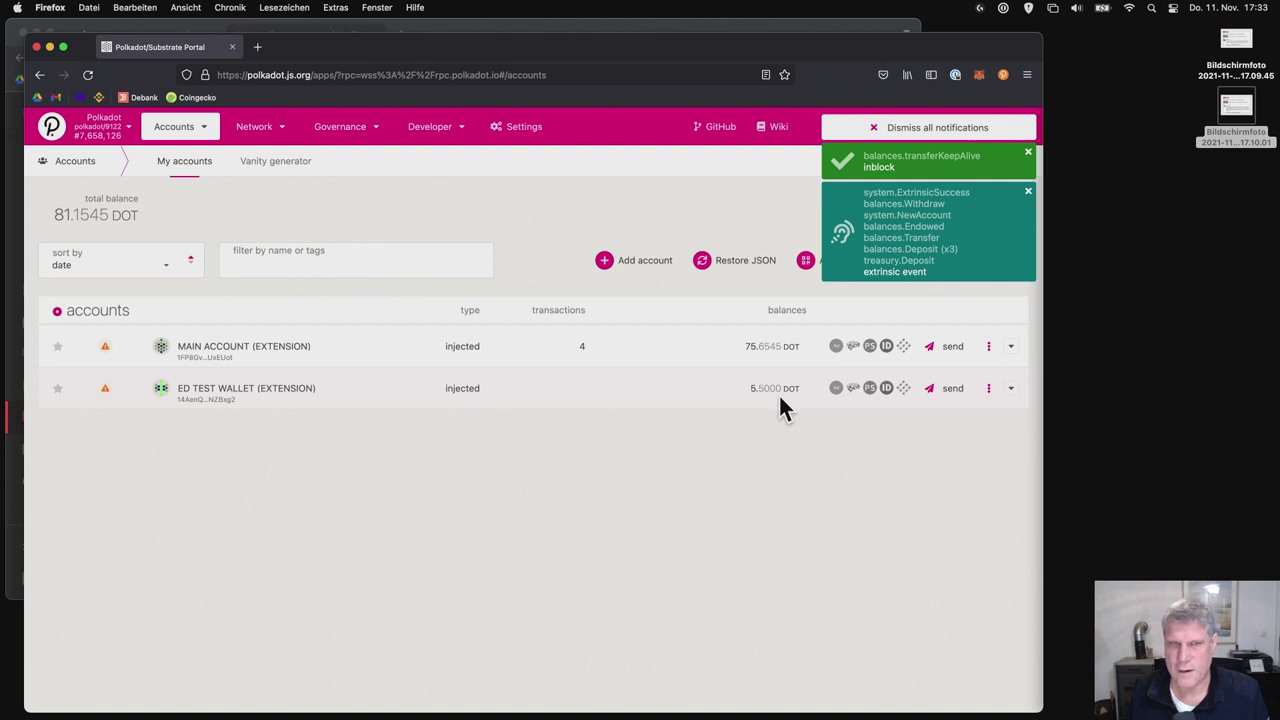
Open the parachain crowdloan overview at the list of ongoing campaigns
{"action": "mouse_move", "coordinate": [258, 127]}
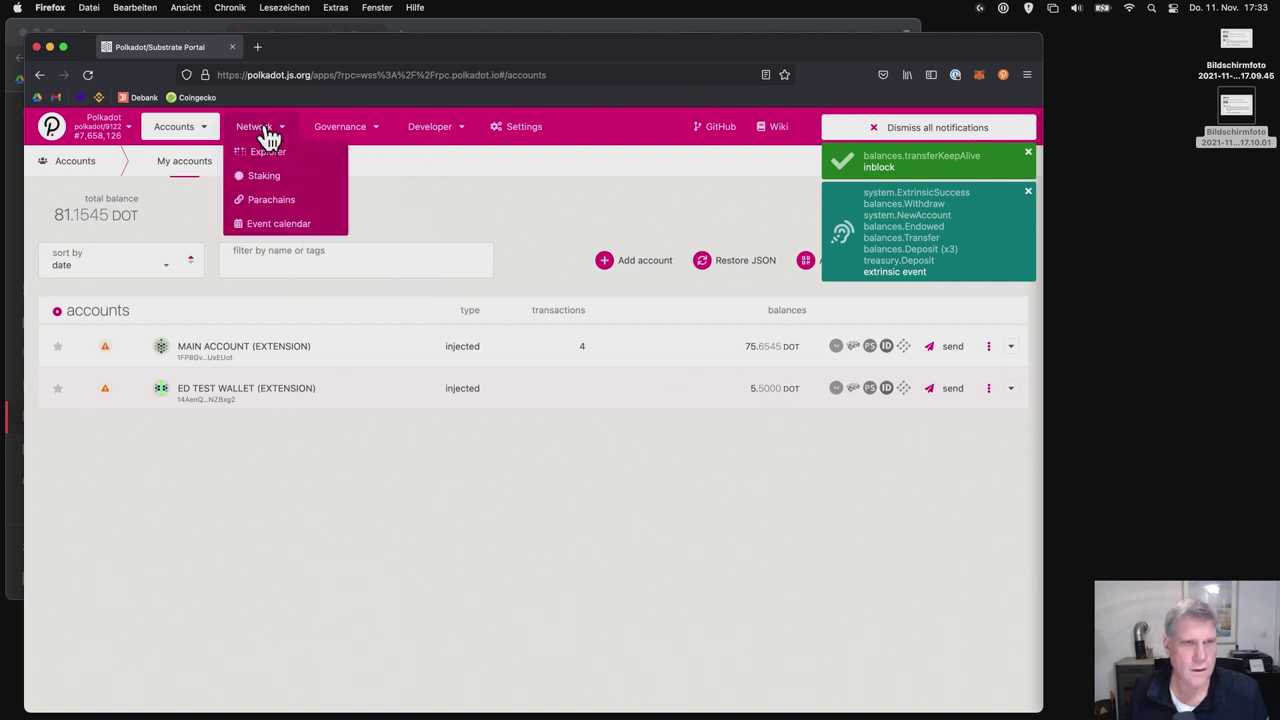
{"action": "left_click", "coordinate": [273, 210]}
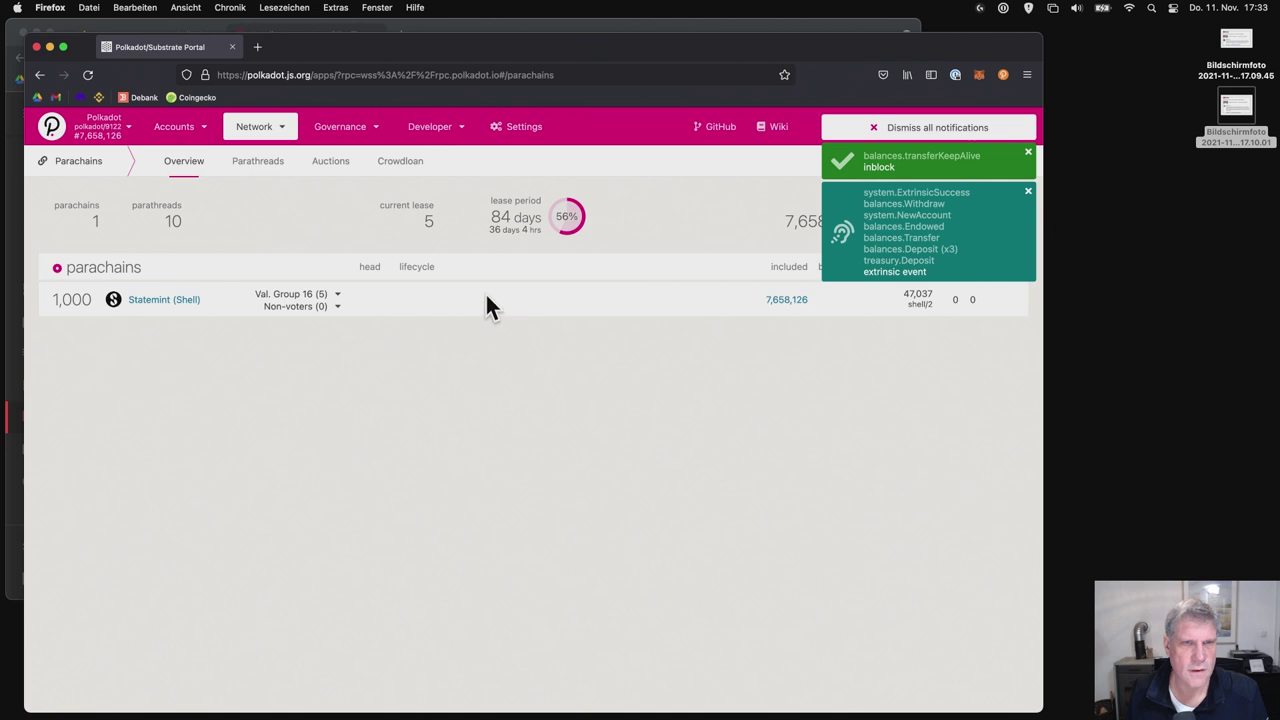
{"action": "mouse_move", "coordinate": [345, 127]}
{"action": "left_click", "coordinate": [402, 163]}
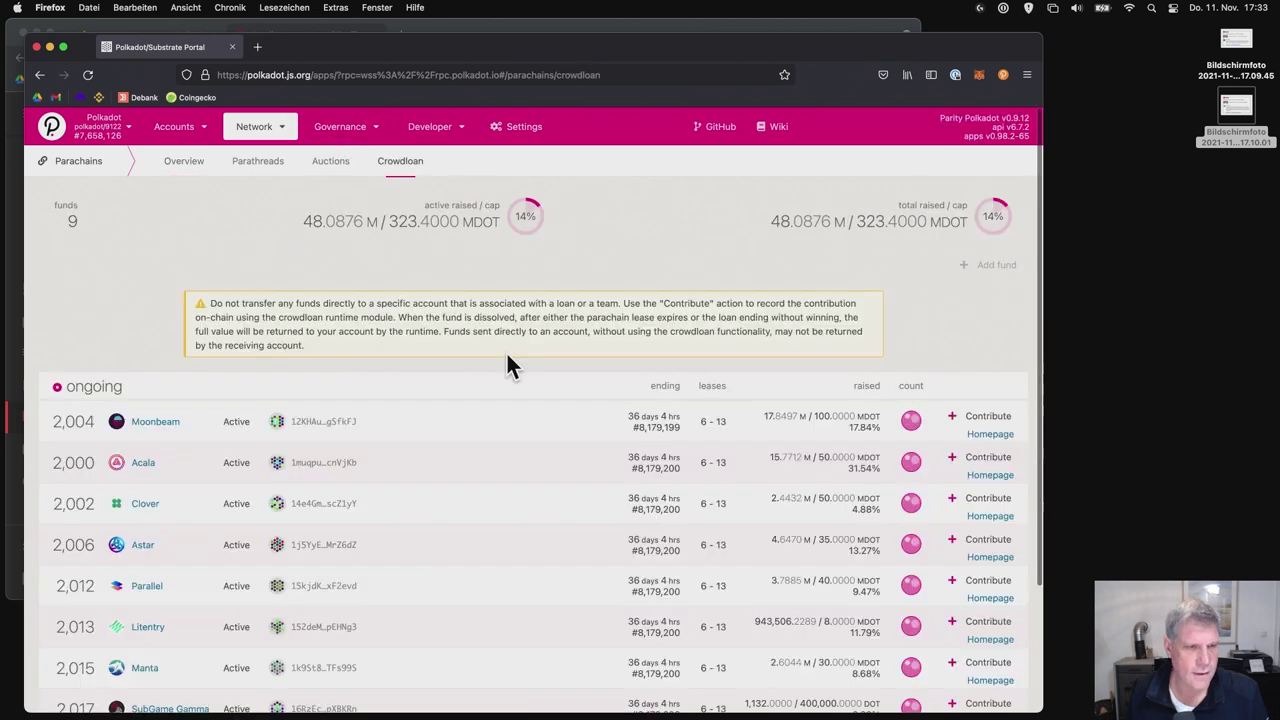
{"action": "scroll", "coordinate": [508, 470], "scroll_direction": "down", "scroll_amount": 2}
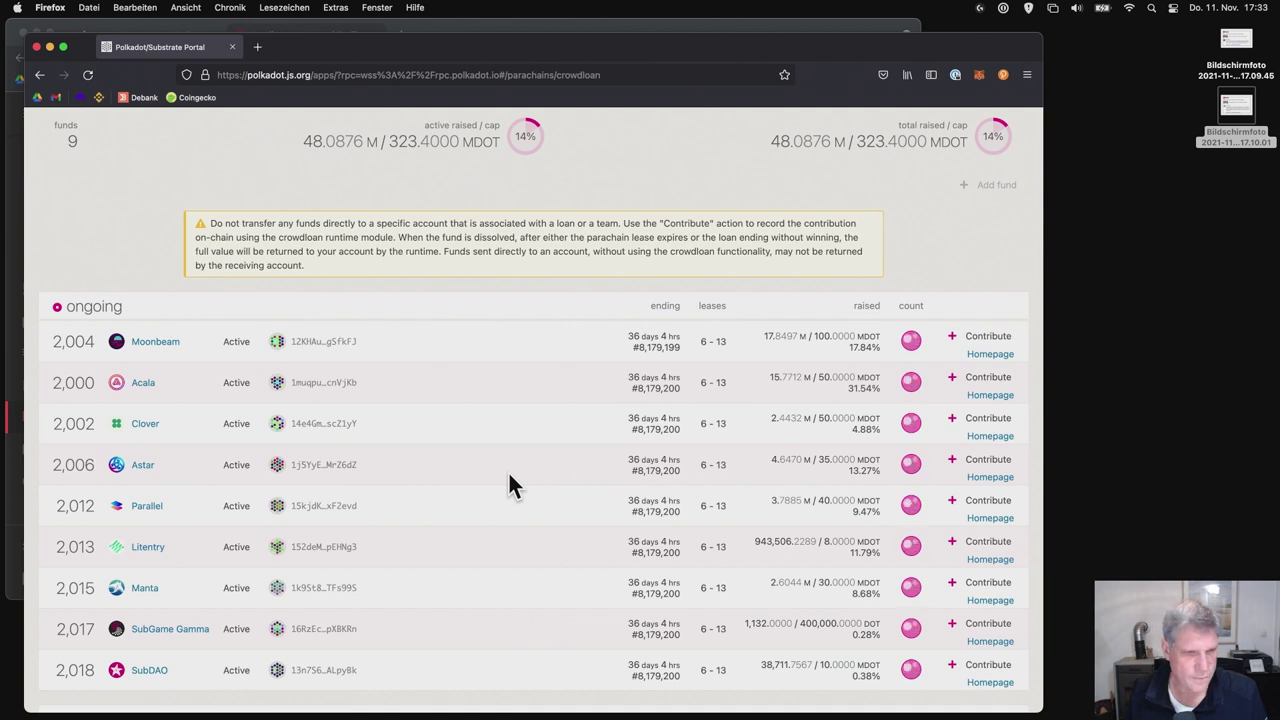
{"action": "scroll", "coordinate": [508, 476], "scroll_direction": "down", "scroll_amount": 1}
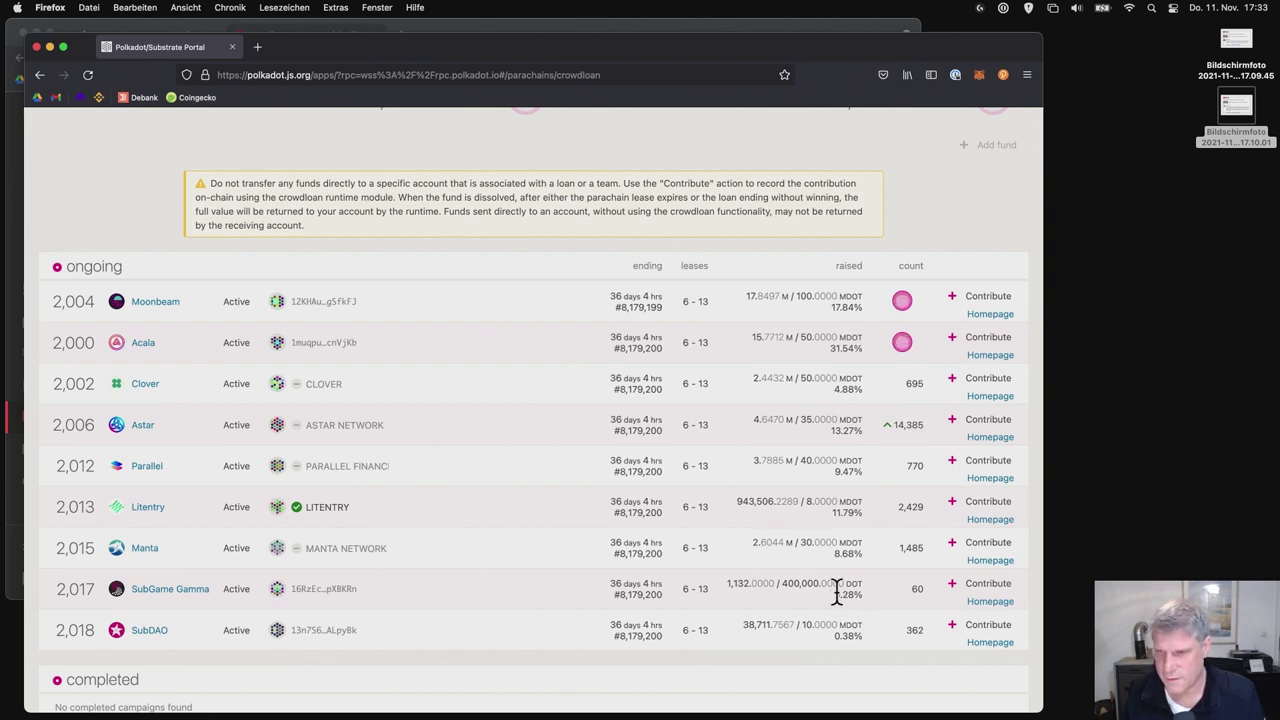
Set up a 5 DOT contribution to the SubGame Gamma crowdloan from ED TEST WALLET
{"action": "left_click", "coordinate": [990, 590]}
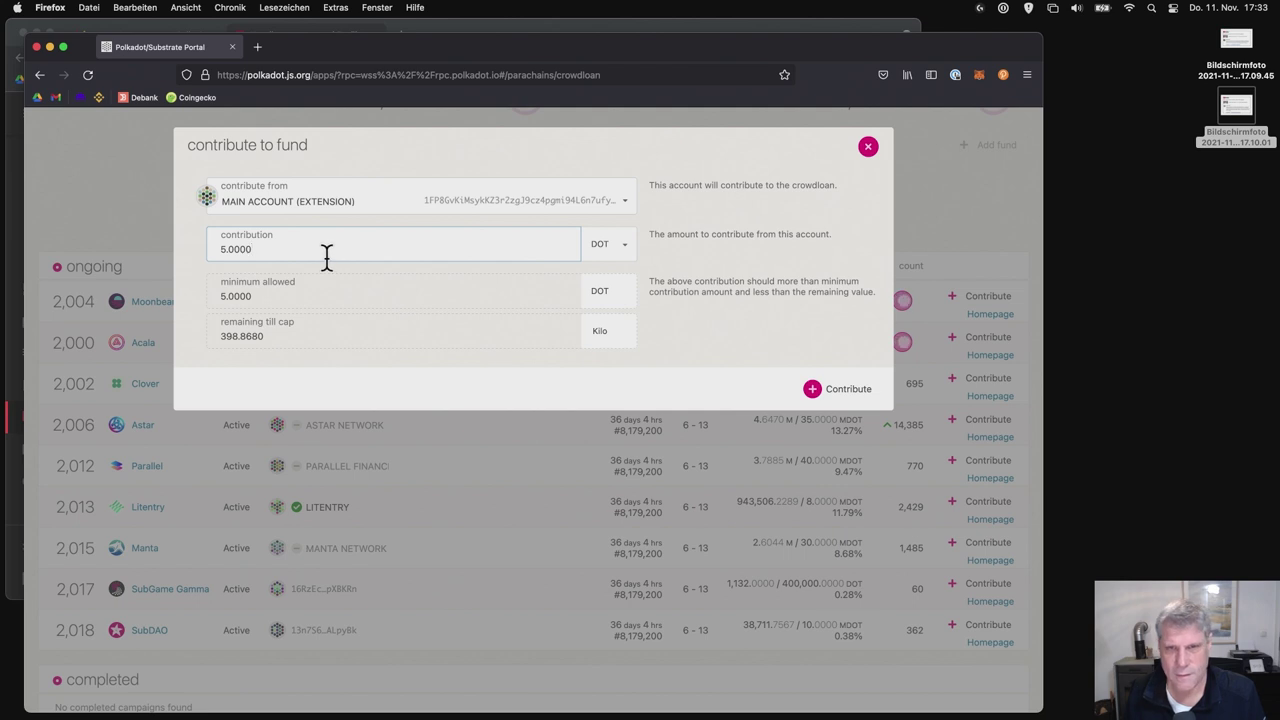
{"action": "left_click", "coordinate": [577, 194]}
{"action": "left_click", "coordinate": [497, 255]}
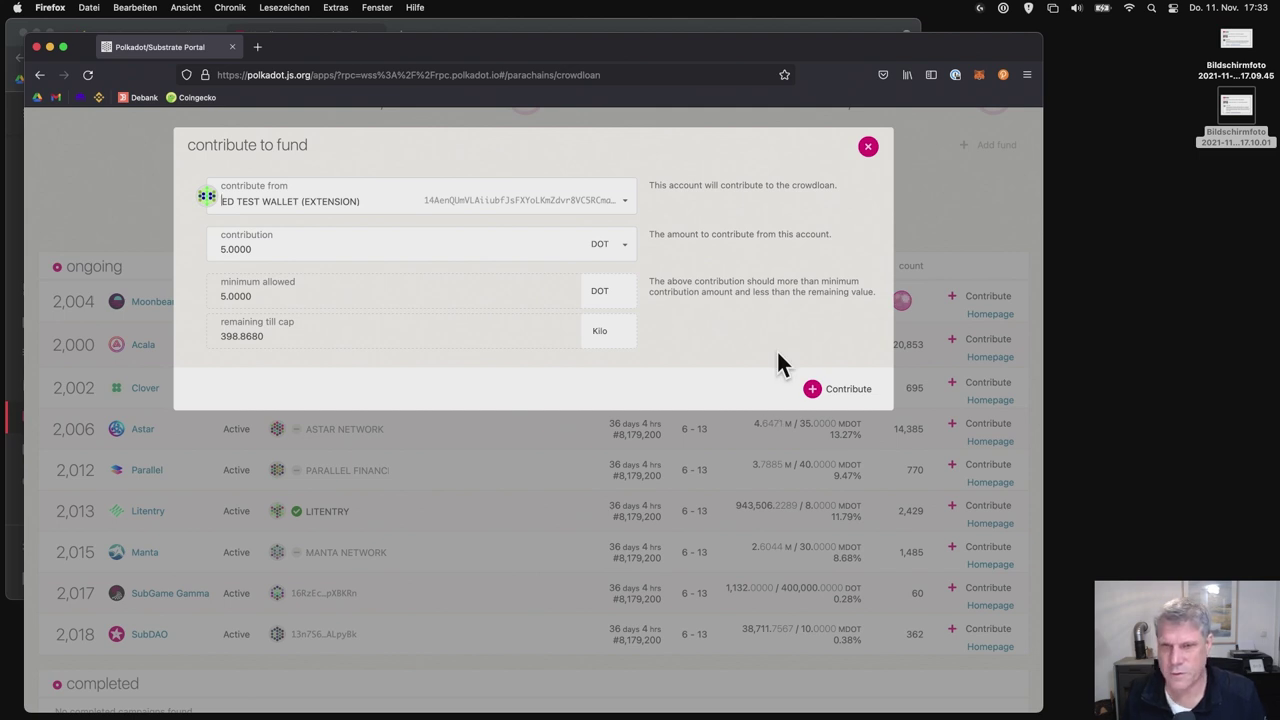
Submit the crowdloan contribution and sign it with the ED Test Wallet password, remembering the password for the next 15 minutes
{"action": "left_click", "coordinate": [837, 392]}
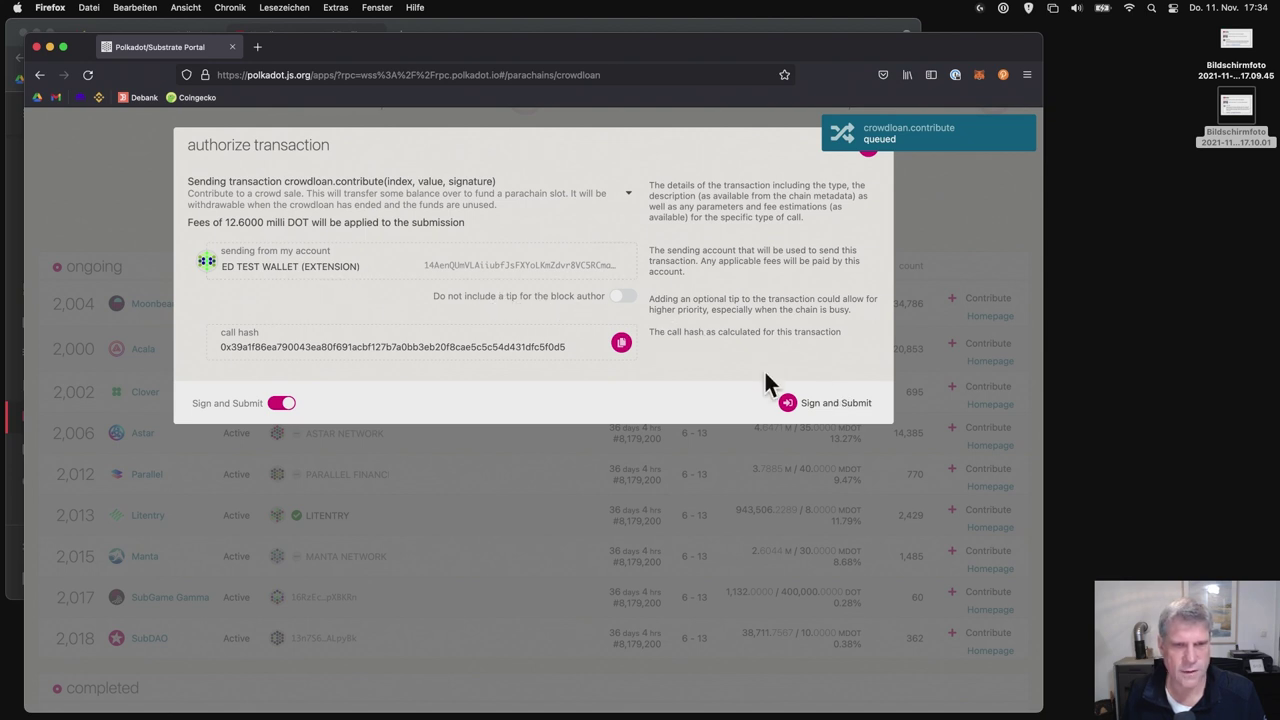
{"action": "left_click", "coordinate": [800, 402]}
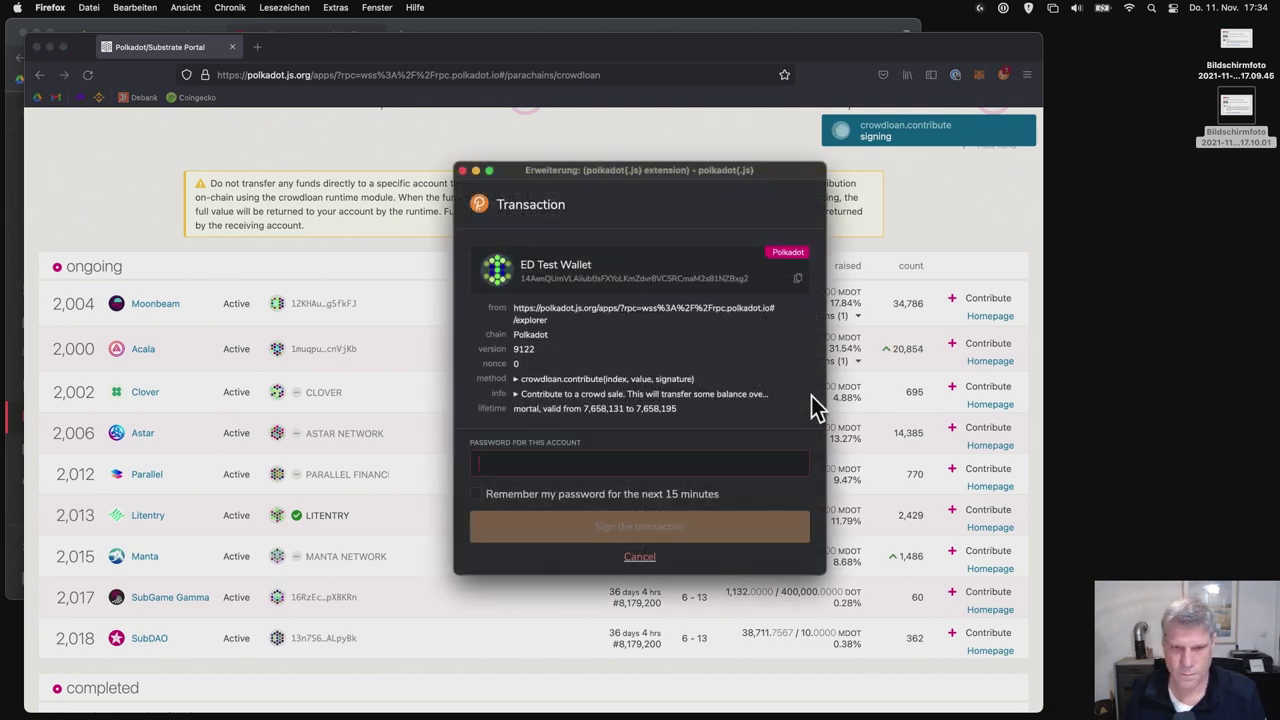
{"action": "type", "text": "••••••••••"}
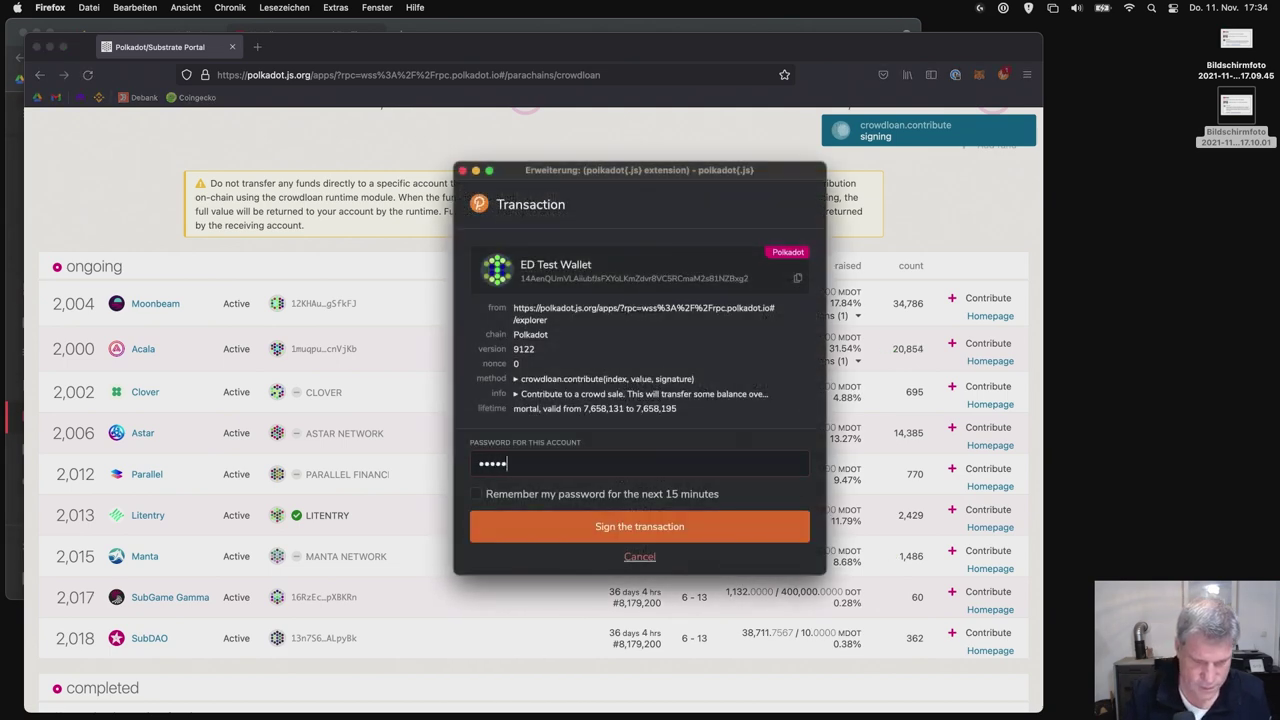
{"action": "type", "text": "••••"}
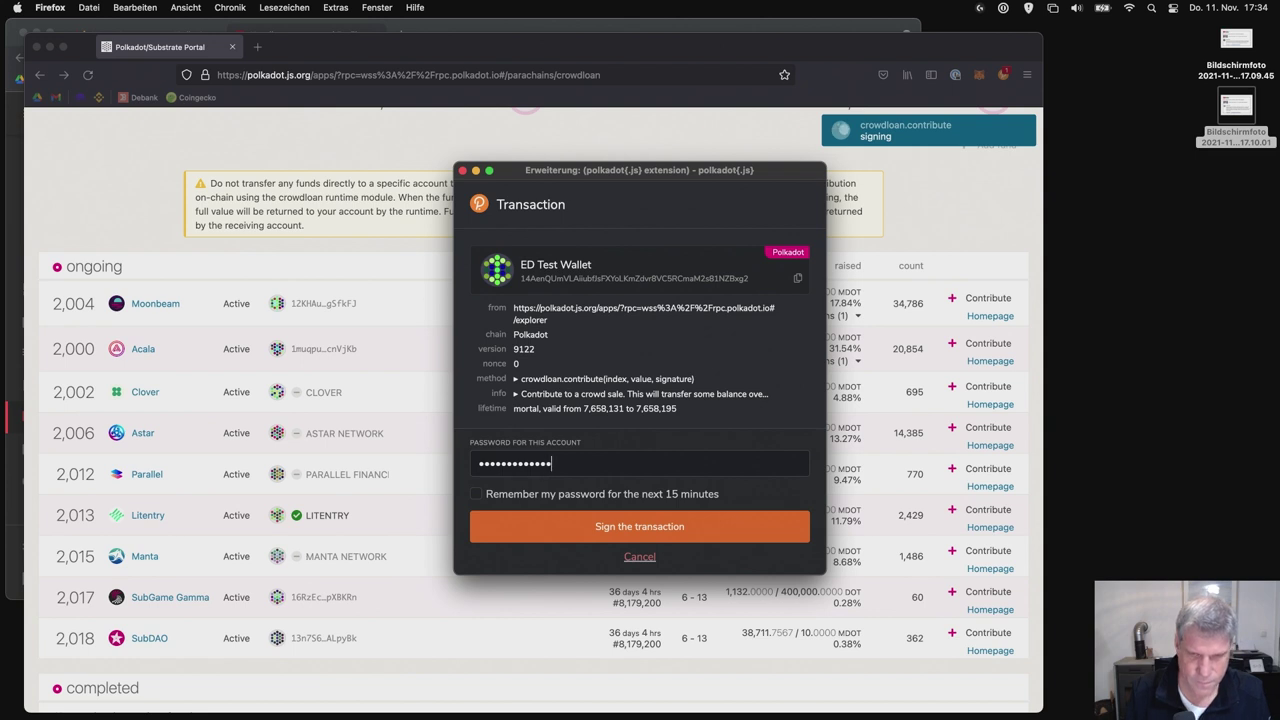
{"action": "left_click", "coordinate": [691, 500]}
{"action": "left_click", "coordinate": [701, 527]}
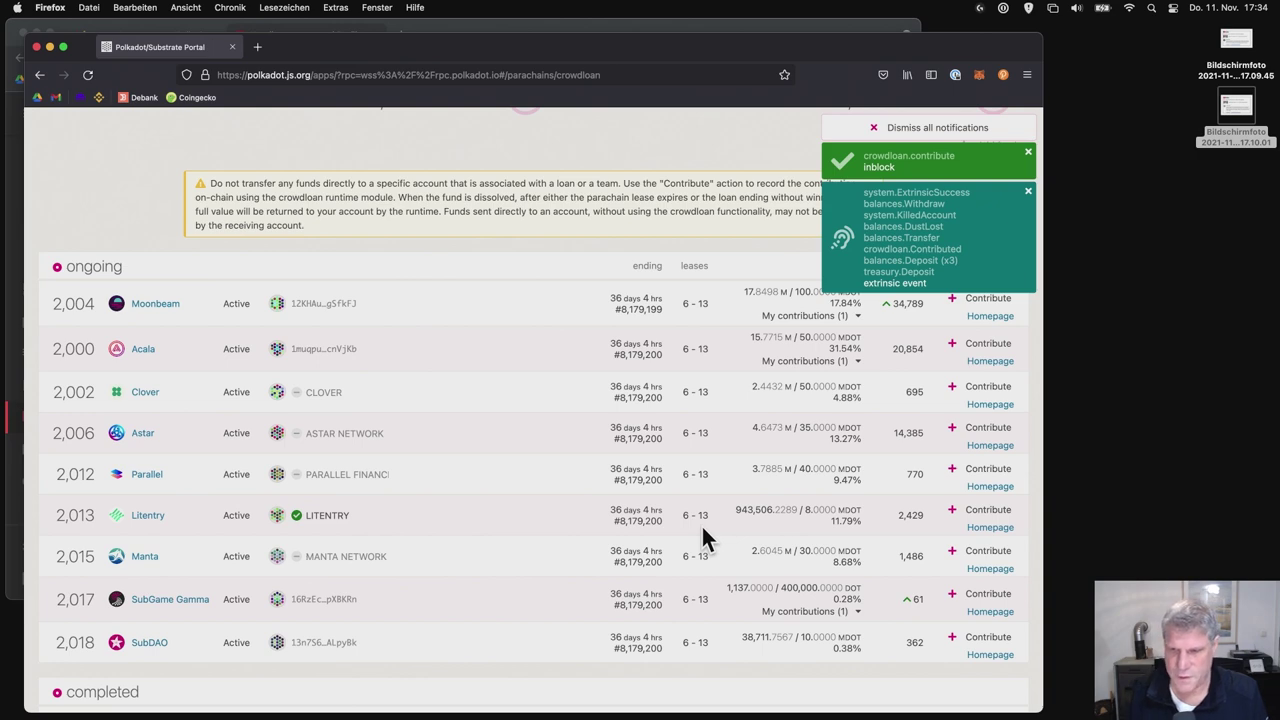
Check the balances of both wallets in the accounts overview
{"action": "scroll", "coordinate": [705, 527], "scroll_direction": "up", "scroll_amount": 3}
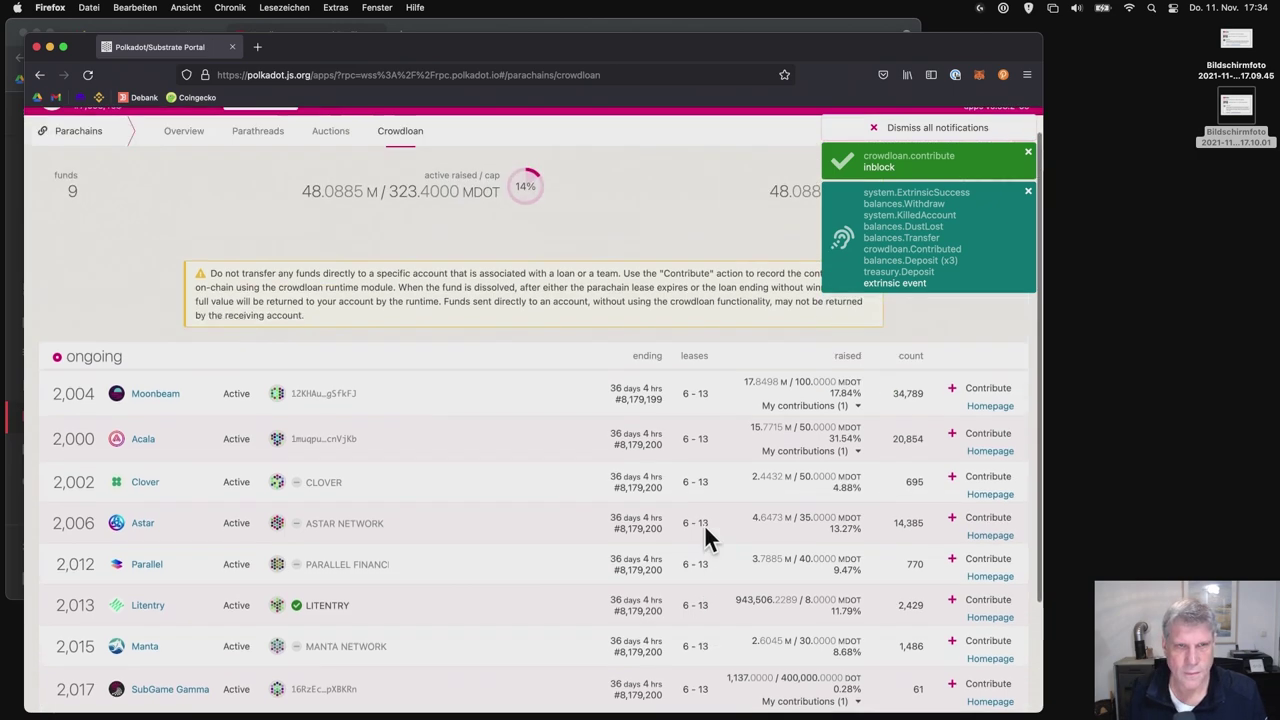
{"action": "mouse_move", "coordinate": [185, 130]}
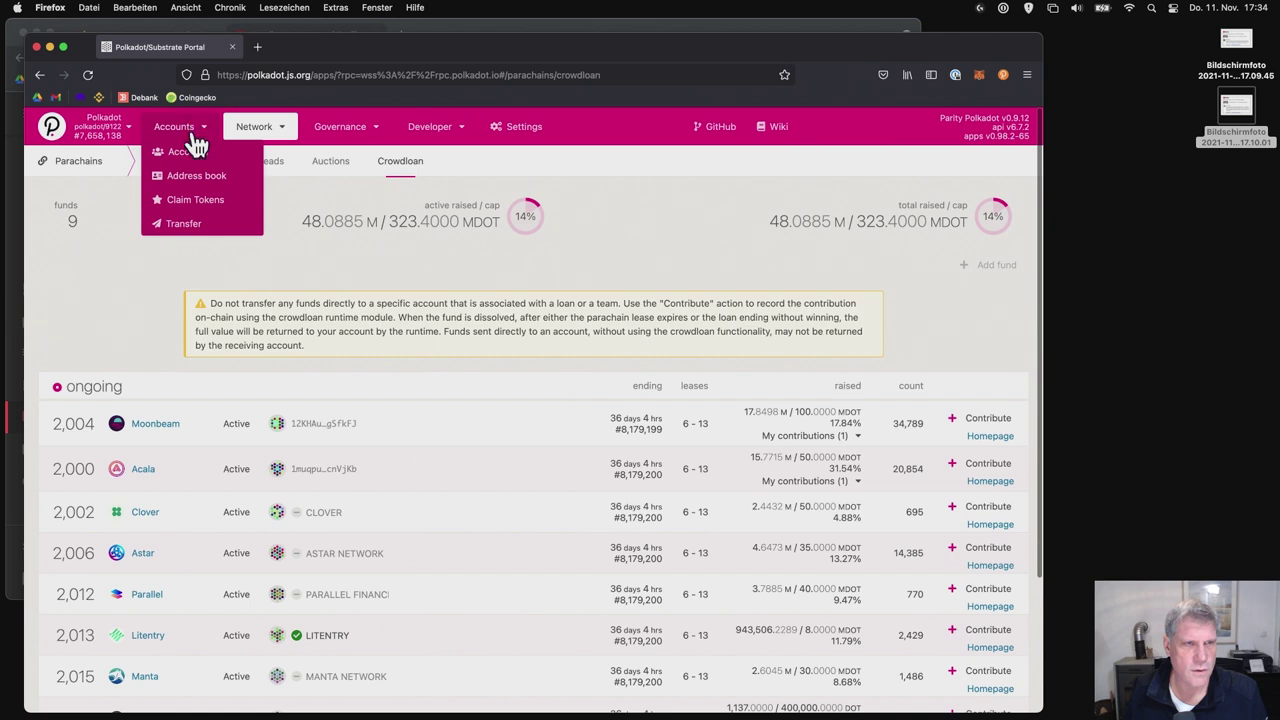
{"action": "left_click", "coordinate": [190, 158]}
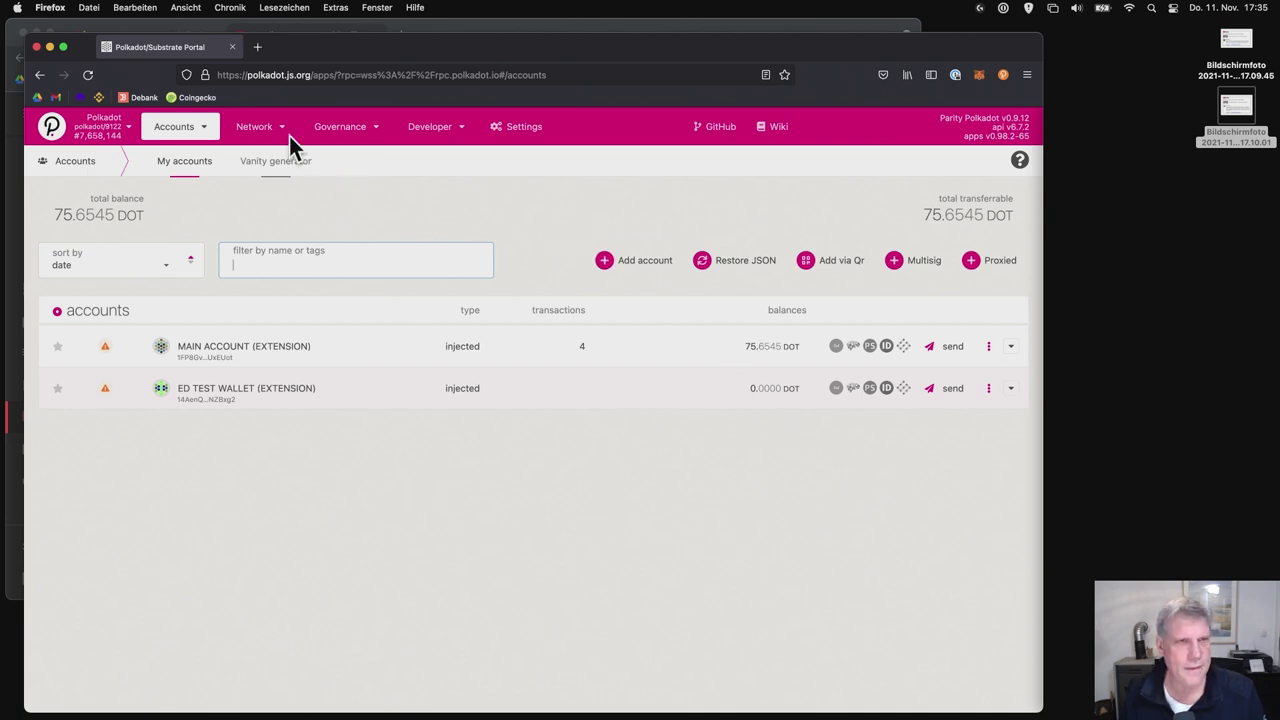
Expand the own contributions for SubGame Gamma in the parachain crowdloan list and check the contributing wallet and amount
{"action": "mouse_move", "coordinate": [275, 136]}
{"action": "left_click", "coordinate": [283, 206]}
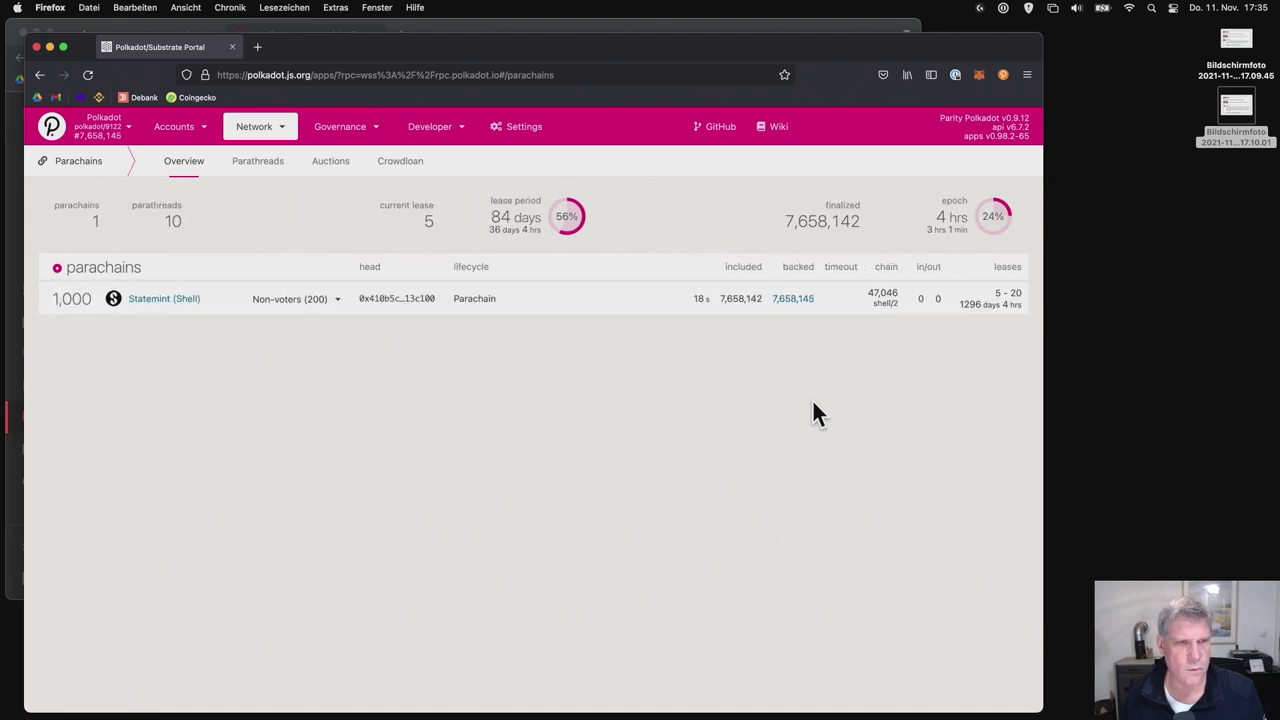
{"action": "left_click", "coordinate": [395, 165]}
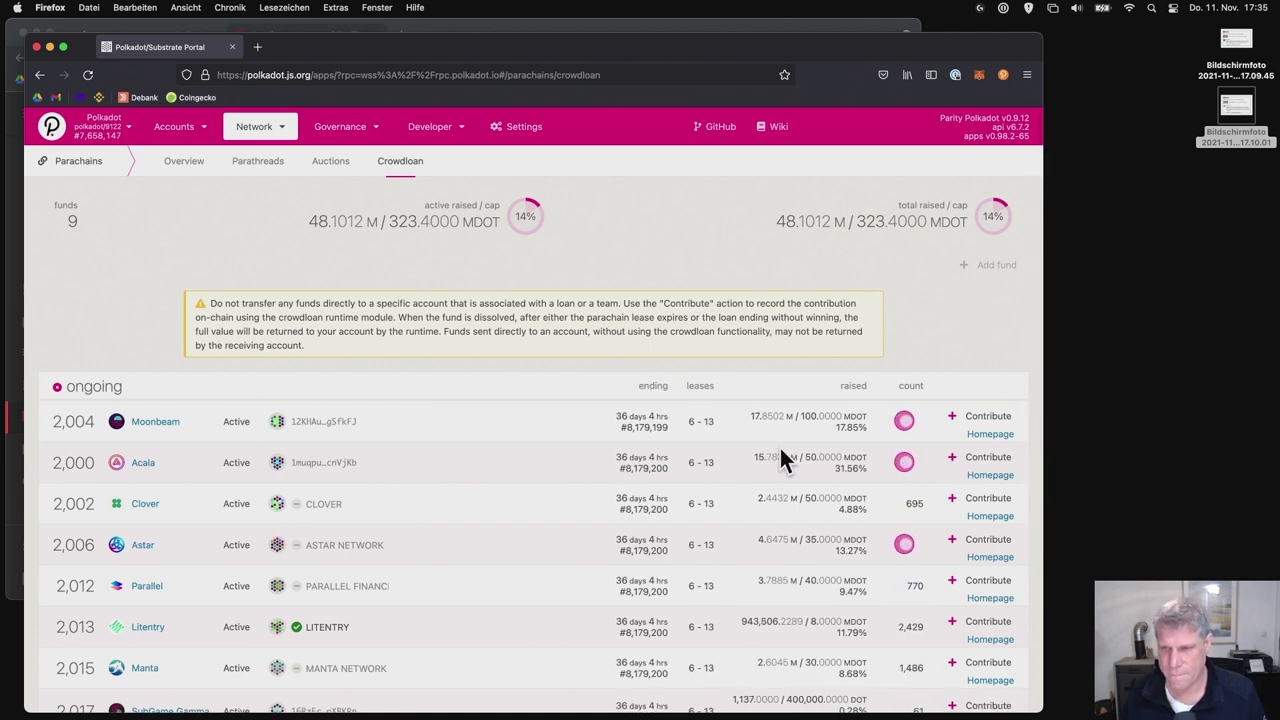
{"action": "scroll", "coordinate": [779, 445], "scroll_direction": "down", "scroll_amount": 3}
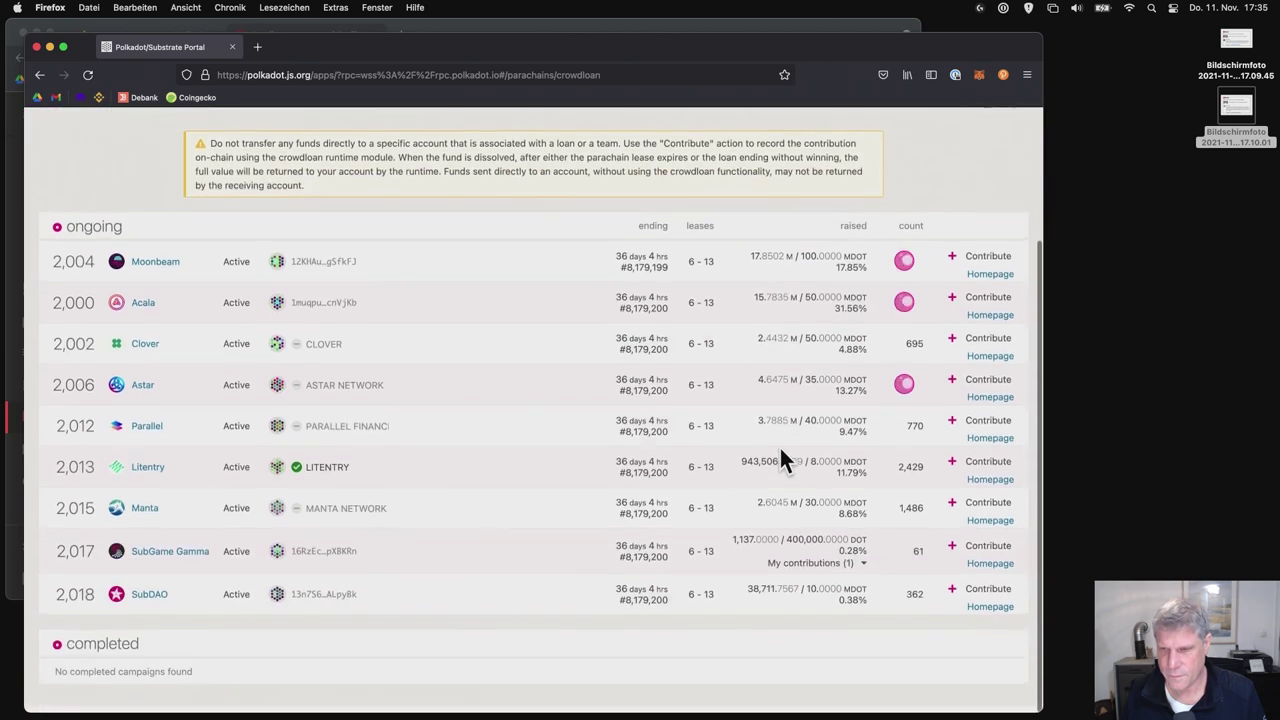
{"action": "left_click", "coordinate": [850, 568]}
{"action": "scroll", "coordinate": [855, 574], "scroll_direction": "down", "scroll_amount": 1}
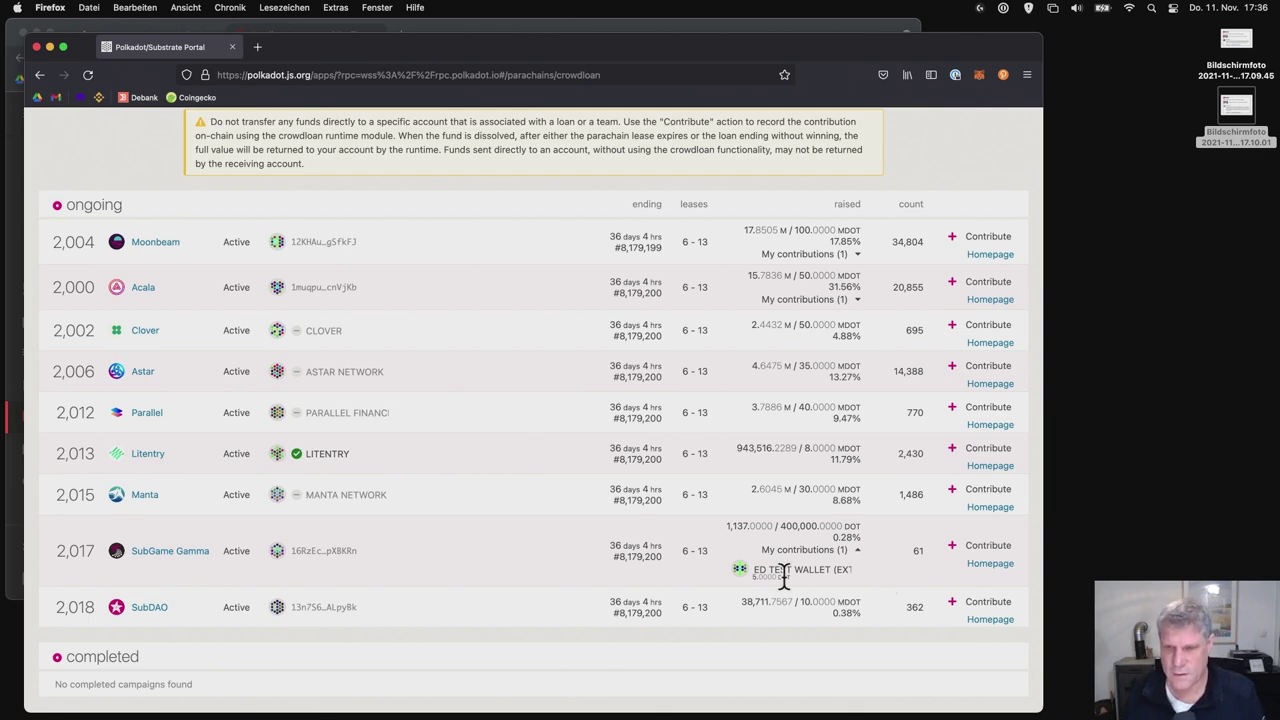
{"action": "scroll", "coordinate": [774, 590], "scroll_direction": "up", "scroll_amount": 3}
{"action": "scroll", "coordinate": [774, 590], "scroll_direction": "down", "scroll_amount": 2}
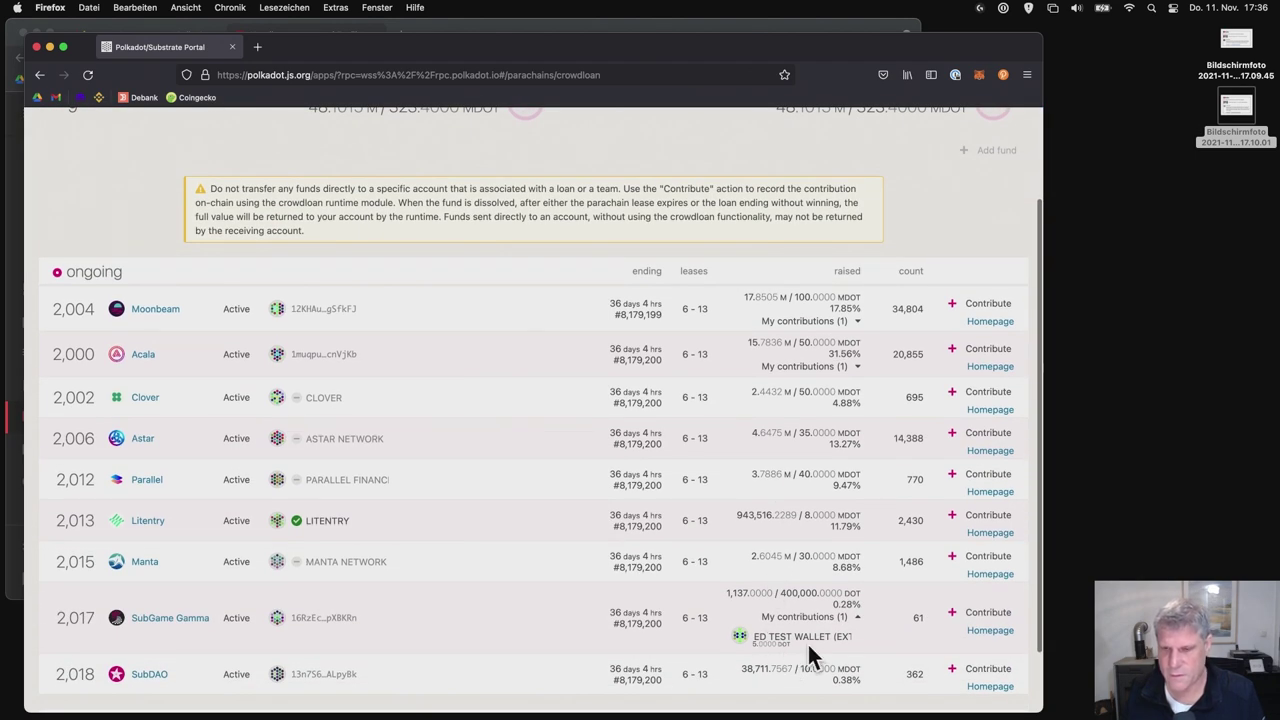
Set up a transfer of 1.1 DOT from MAIN ACCOUNT to ED TEST WALLET with account keep-alive checks enabled
{"action": "scroll", "coordinate": [780, 560], "scroll_direction": "up", "scroll_amount": 2}
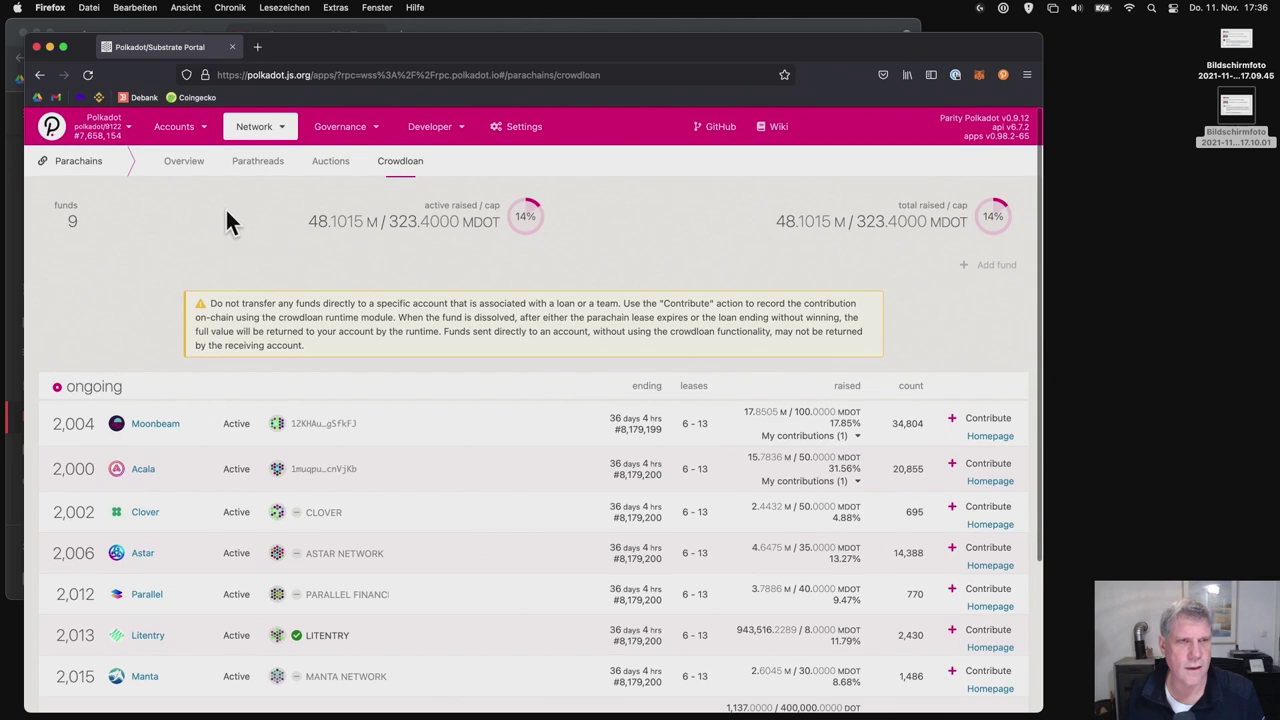
{"action": "mouse_move", "coordinate": [192, 132]}
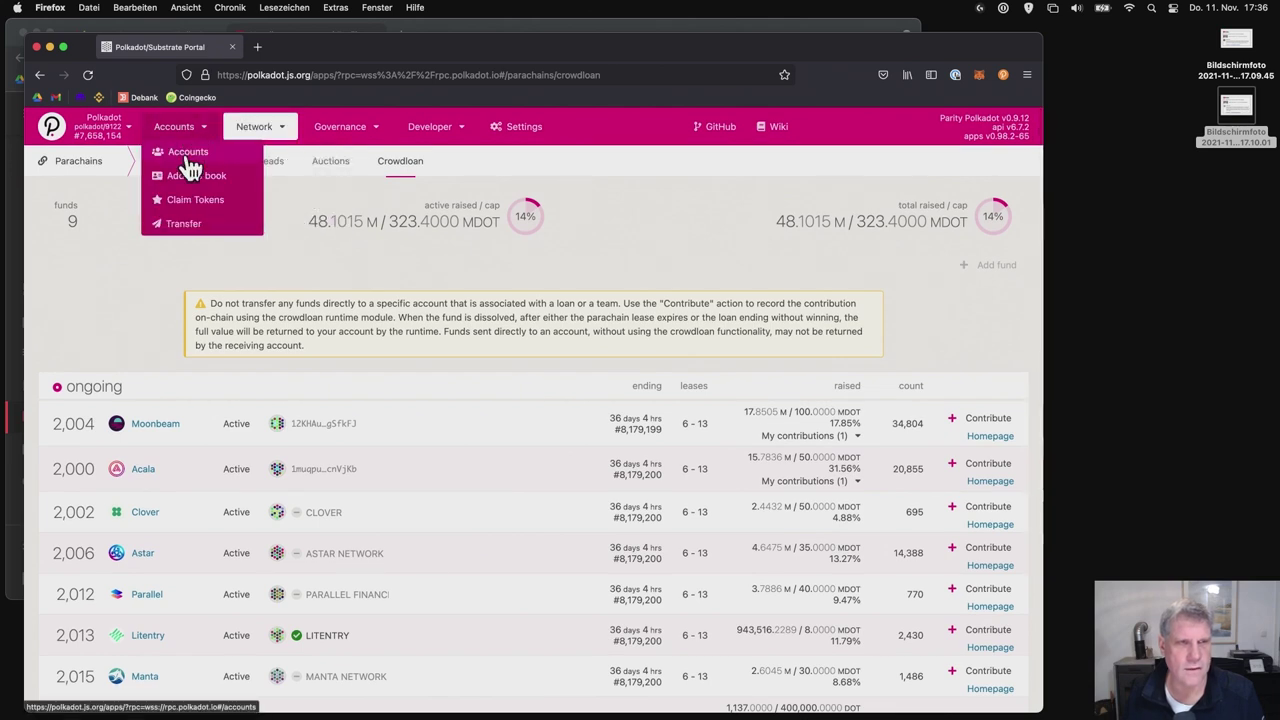
{"action": "left_click", "coordinate": [187, 155]}
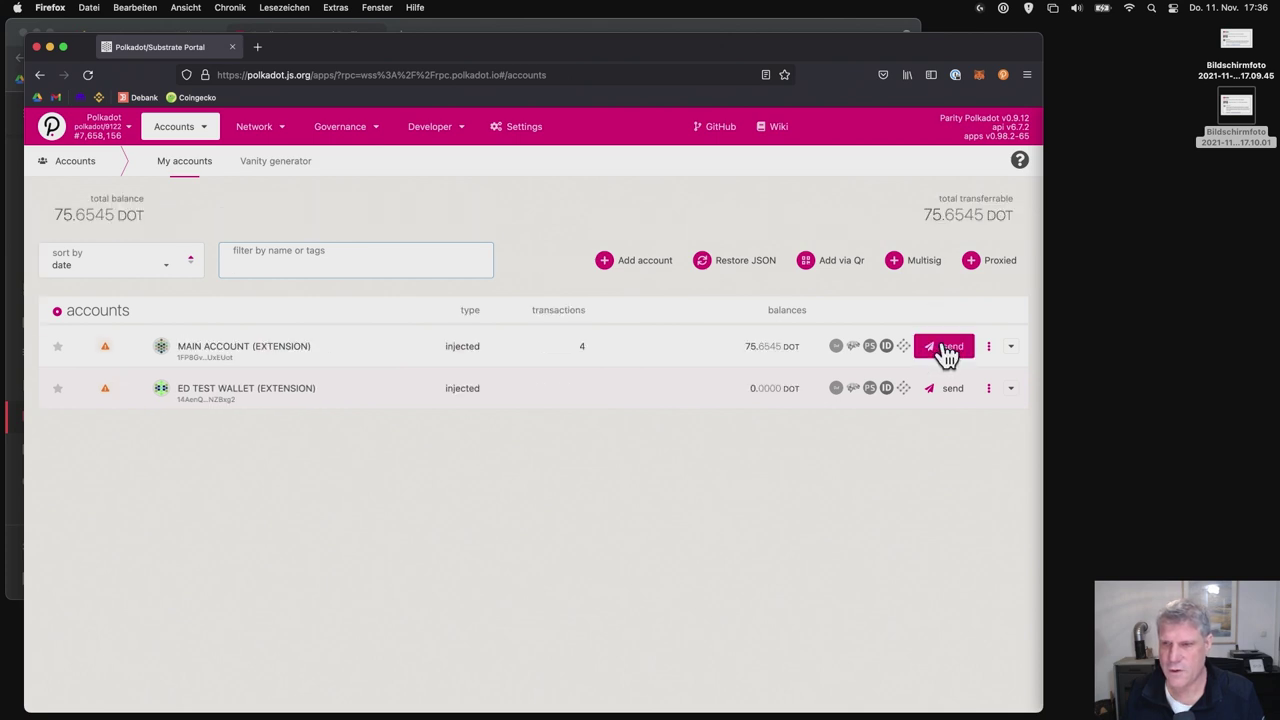
{"action": "left_click", "coordinate": [929, 343]}
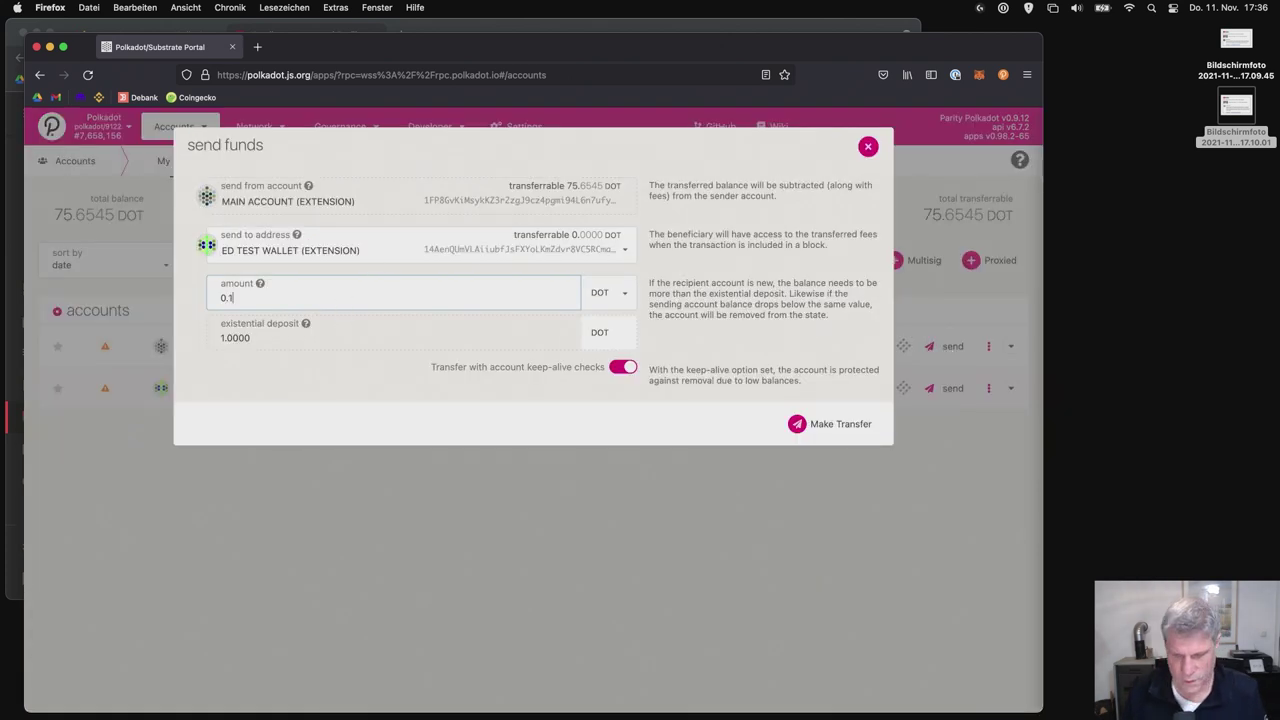
{"action": "key", "text": "BackSpace"}
{"action": "key", "text": "BackSpace"}
{"action": "key", "text": "BackSpace"}
{"action": "type", "text": "1.1"}
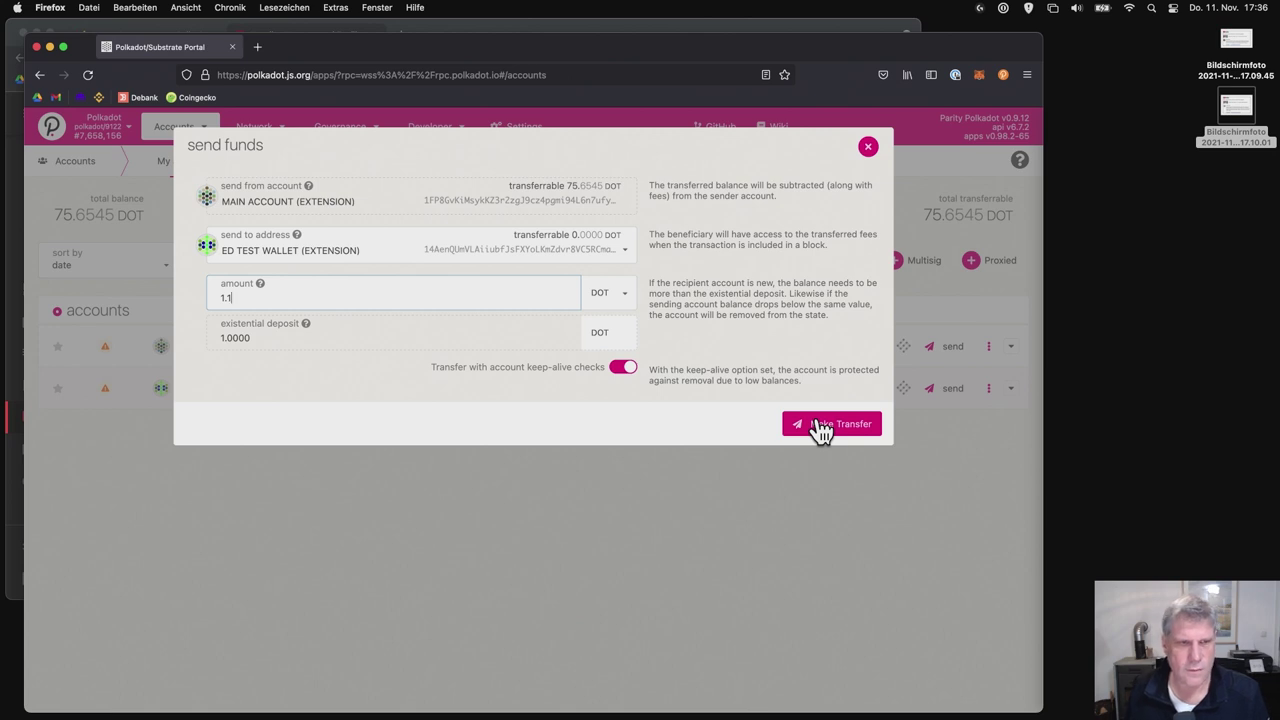
{"action": "left_click", "coordinate": [616, 370]}
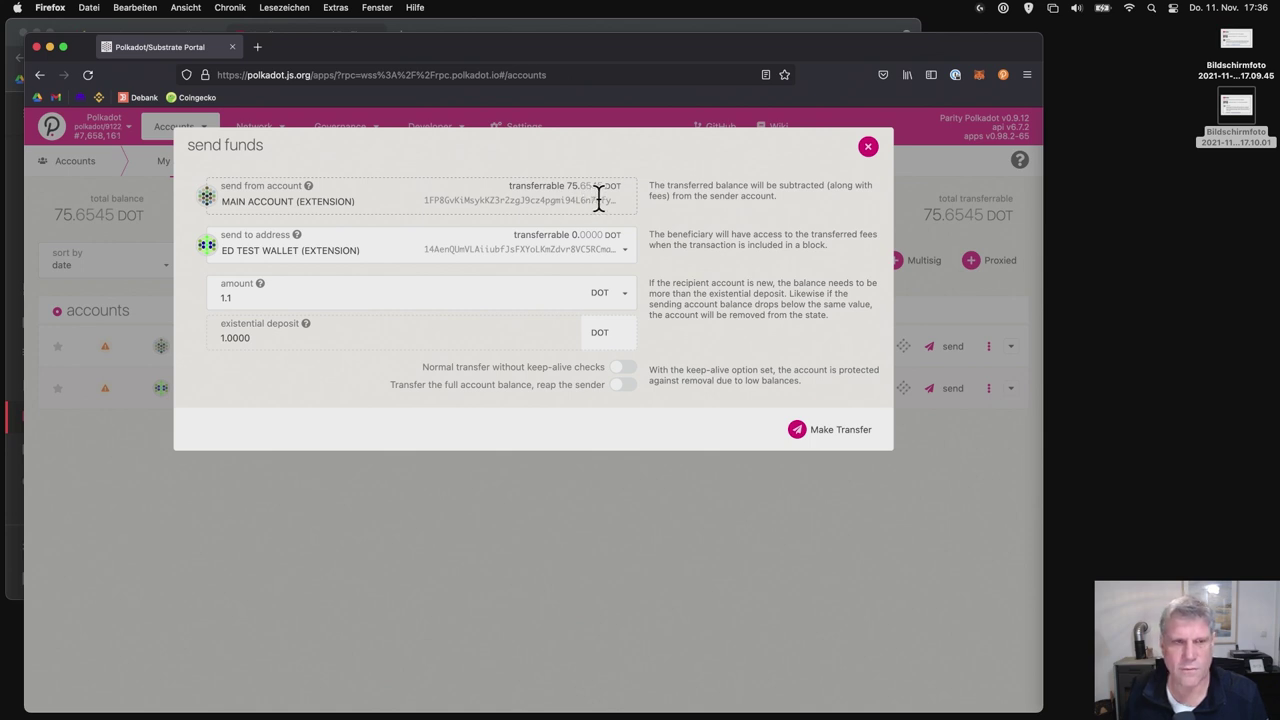
{"action": "left_click", "coordinate": [622, 368]}
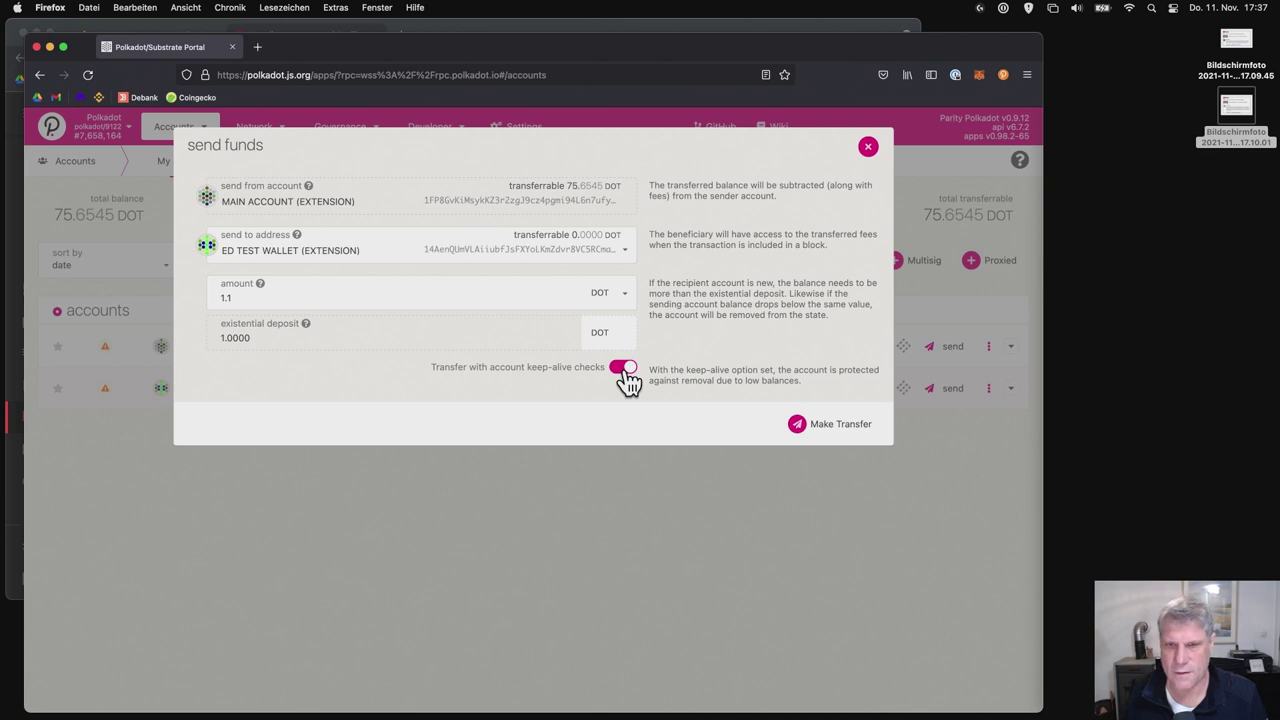
Submit and sign the transfer from MAIN ACCOUNT, and dismiss all notifications
{"action": "left_click", "coordinate": [810, 426]}
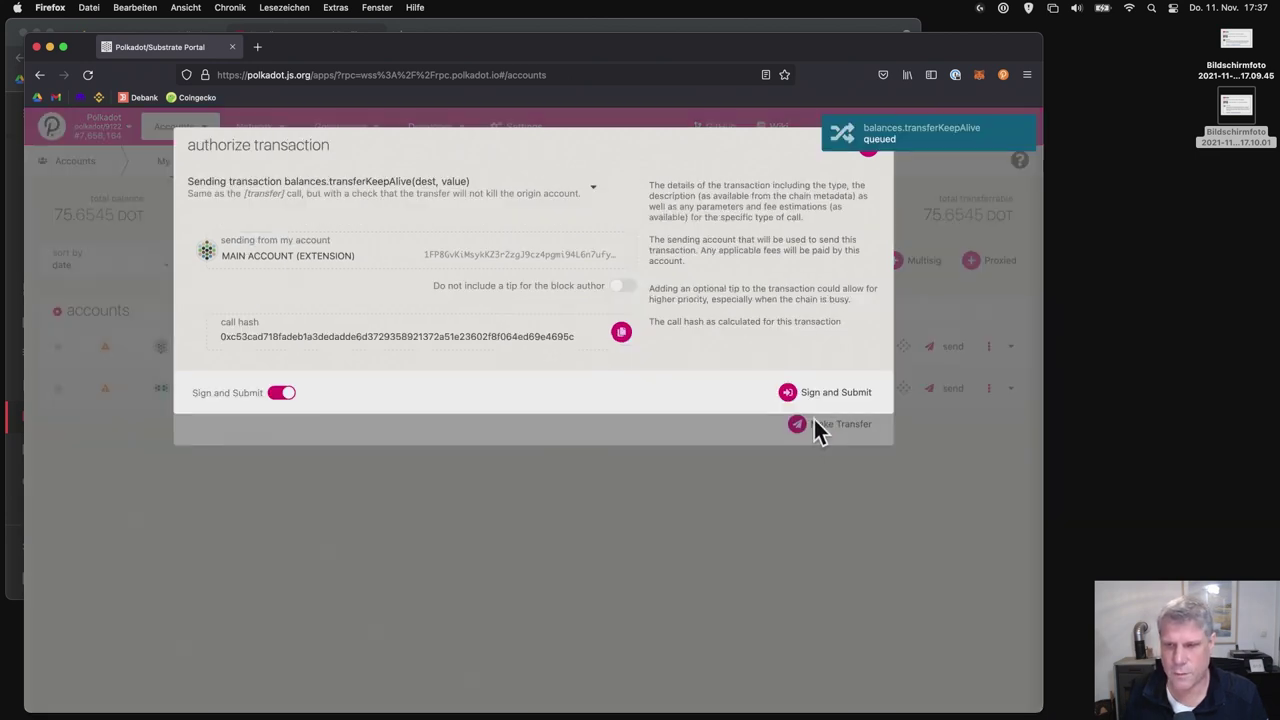
{"action": "left_click", "coordinate": [822, 400]}
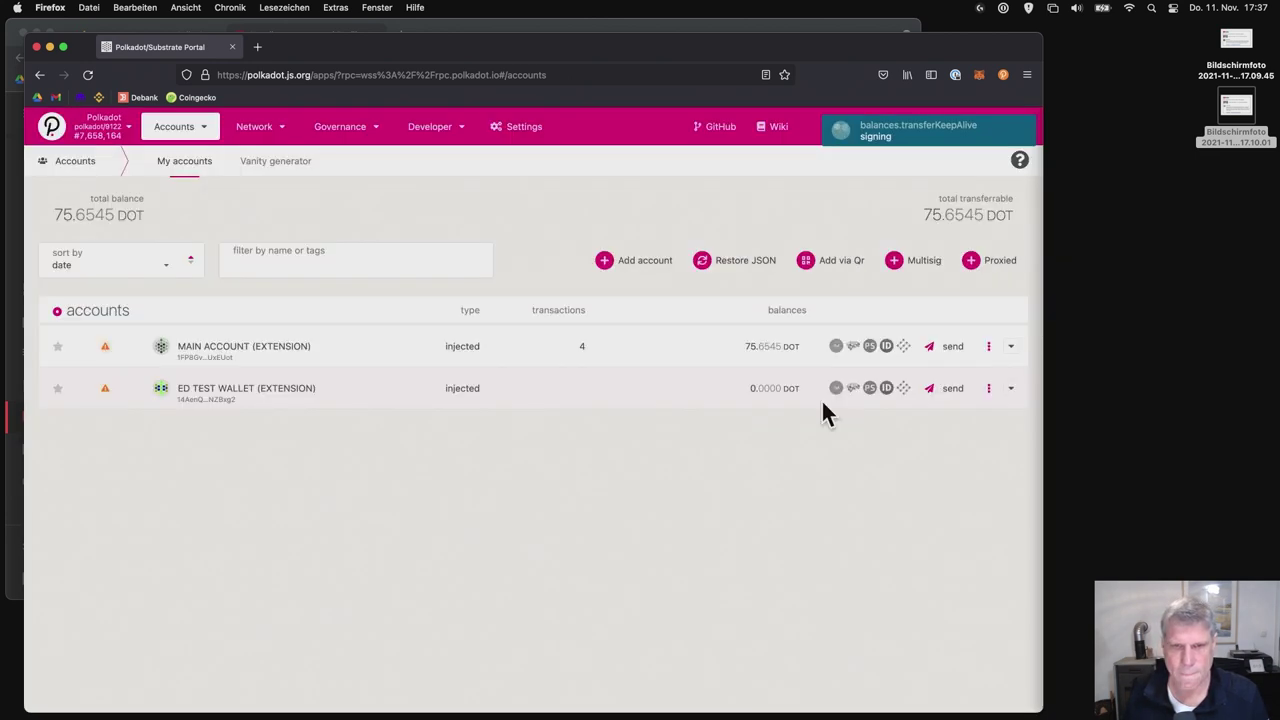
{"action": "left_click", "coordinate": [774, 534]}
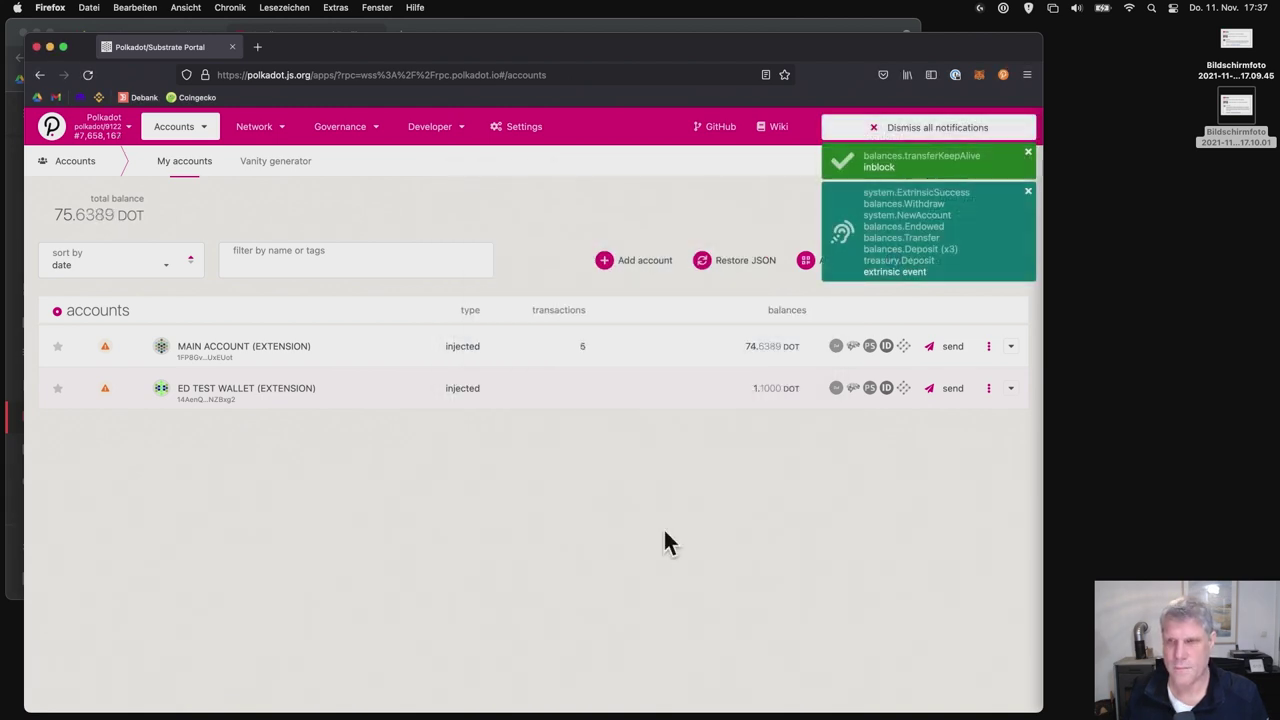
{"action": "left_click", "coordinate": [903, 128]}
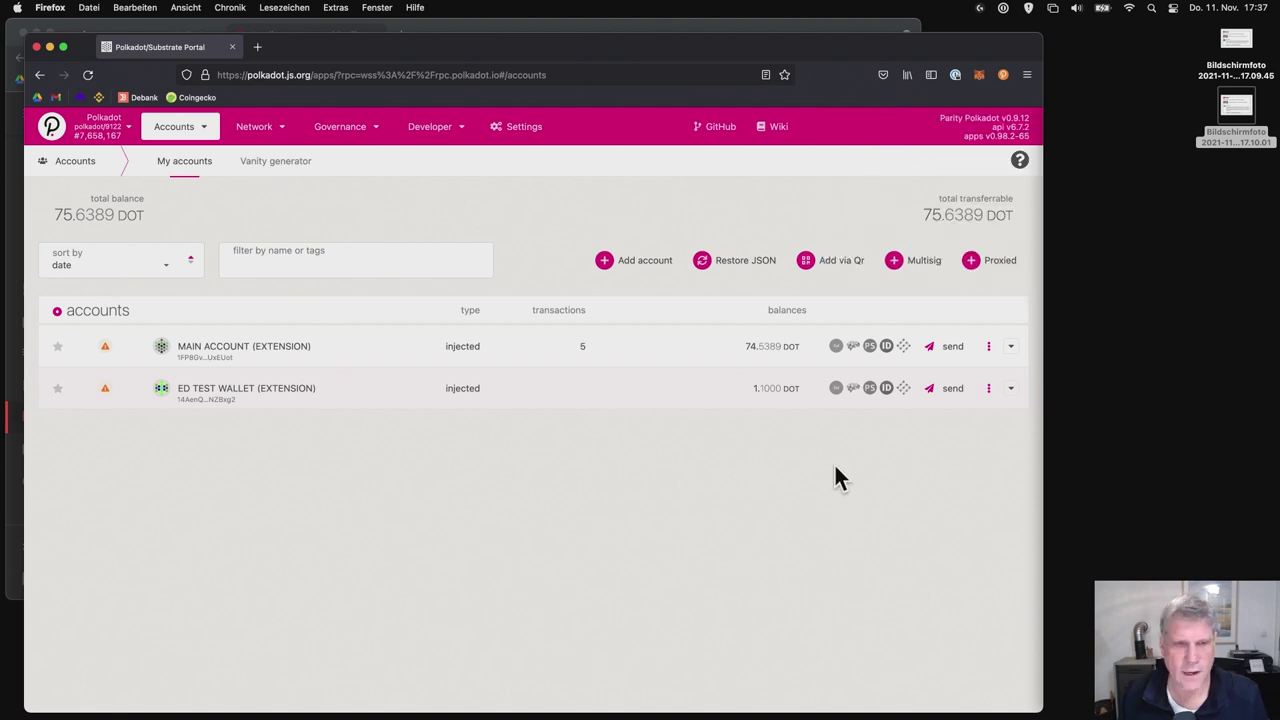
Reopen the parachain crowdloan list and check ED TEST WALLET's own contribution to SubGame Gamma
{"action": "mouse_move", "coordinate": [280, 134]}
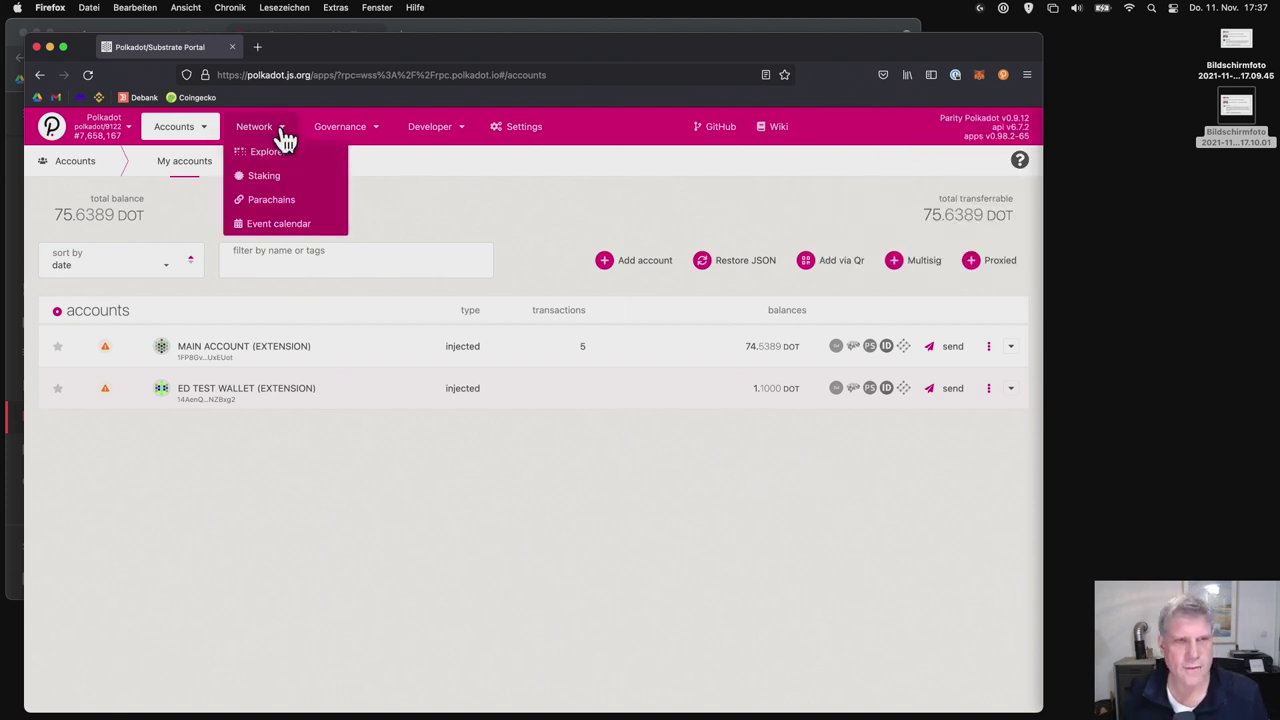
{"action": "left_click", "coordinate": [280, 205]}
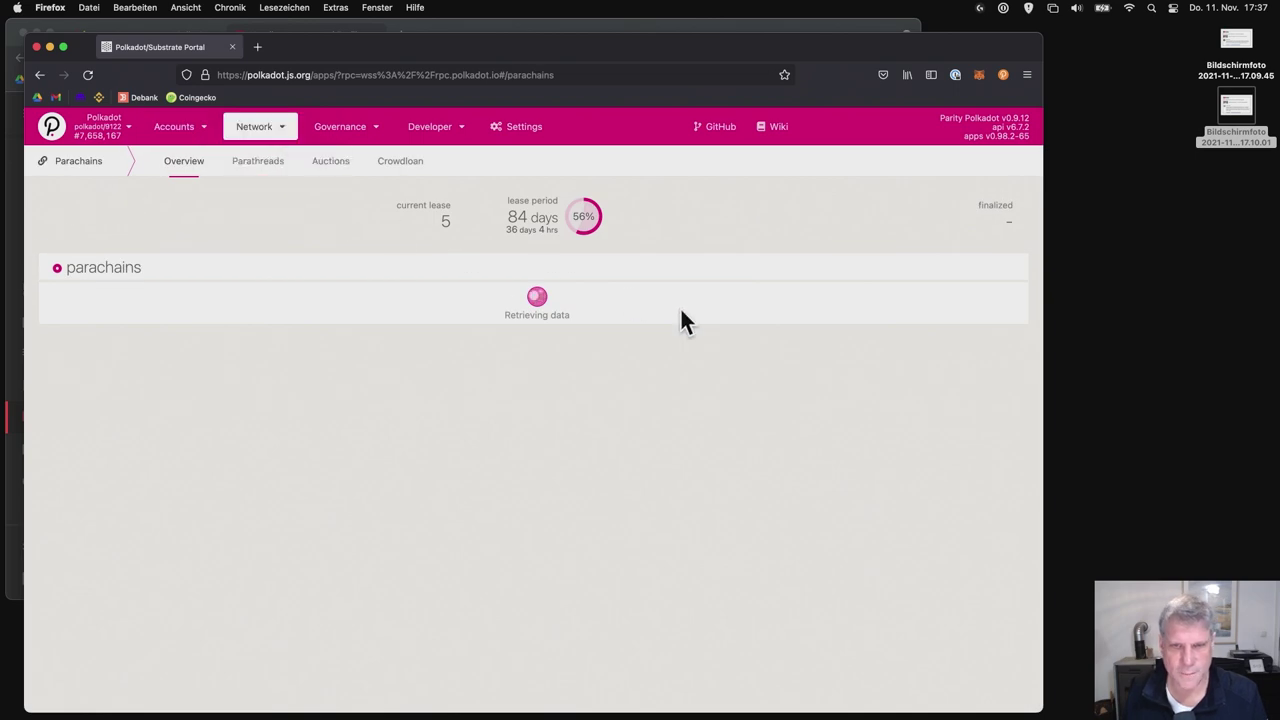
{"action": "left_click", "coordinate": [401, 162]}
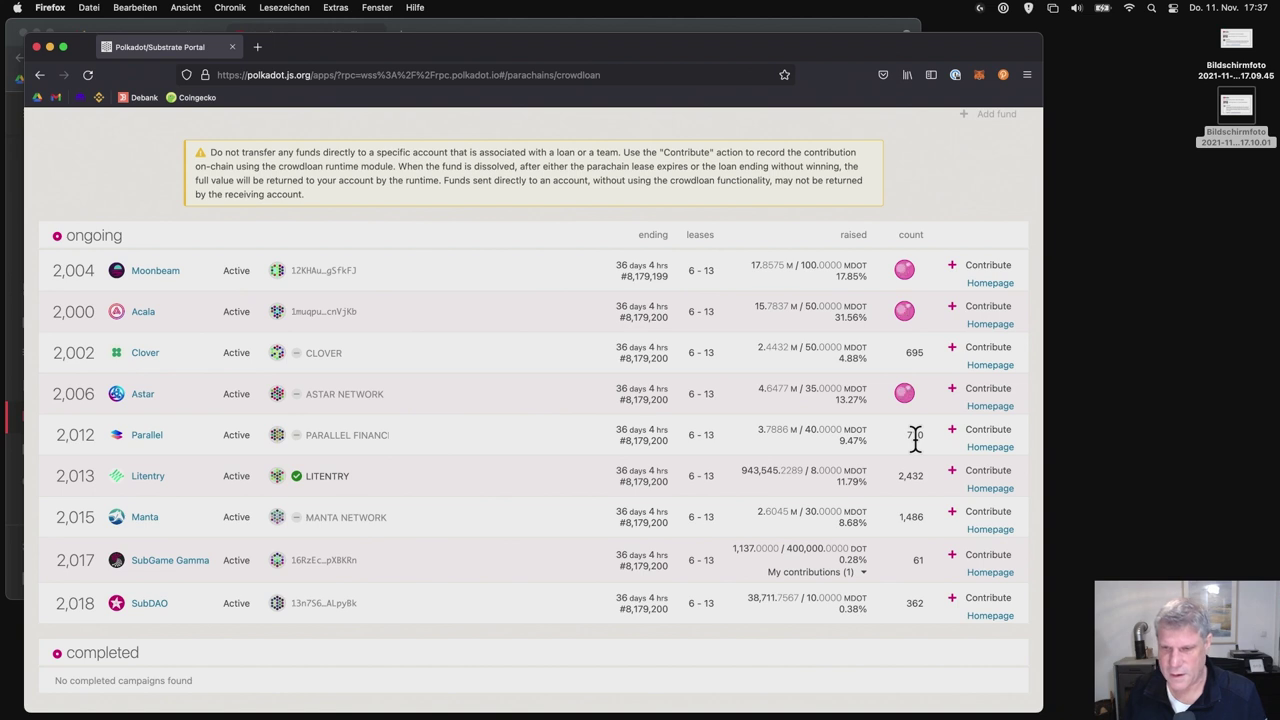
{"action": "left_click", "coordinate": [845, 574]}
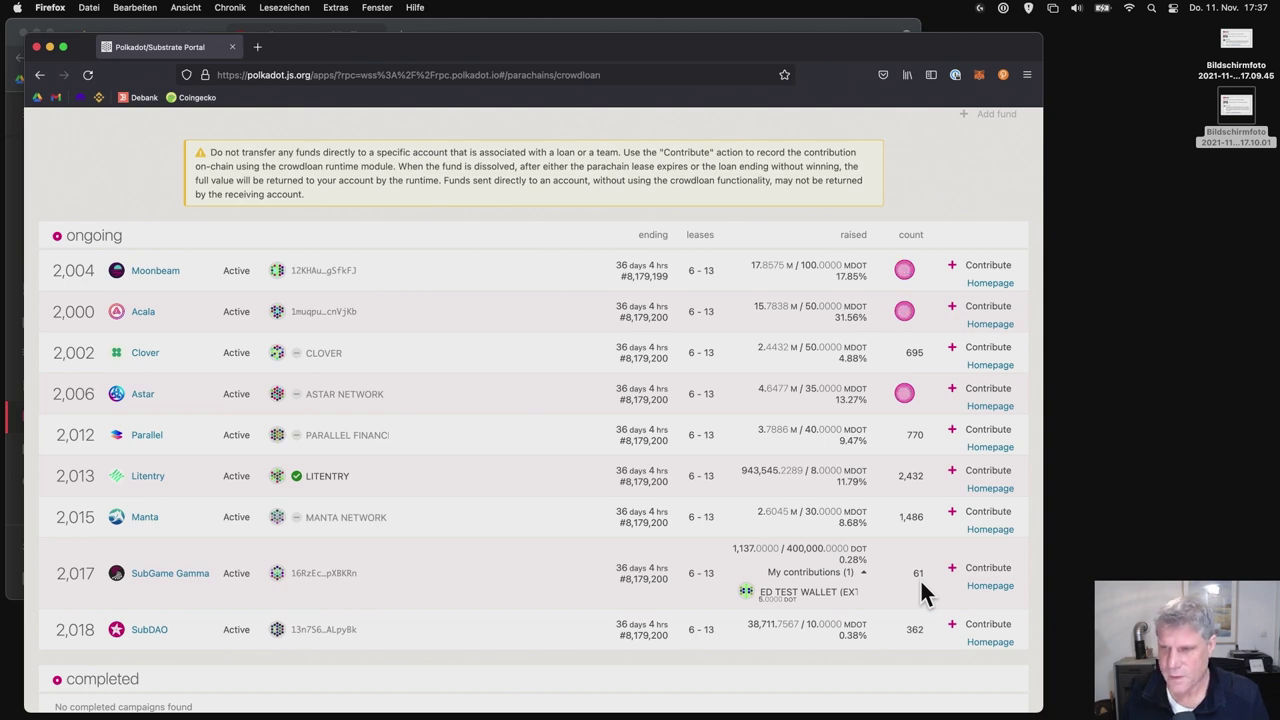
{"action": "scroll", "coordinate": [921, 581], "scroll_direction": "up", "scroll_amount": 3}
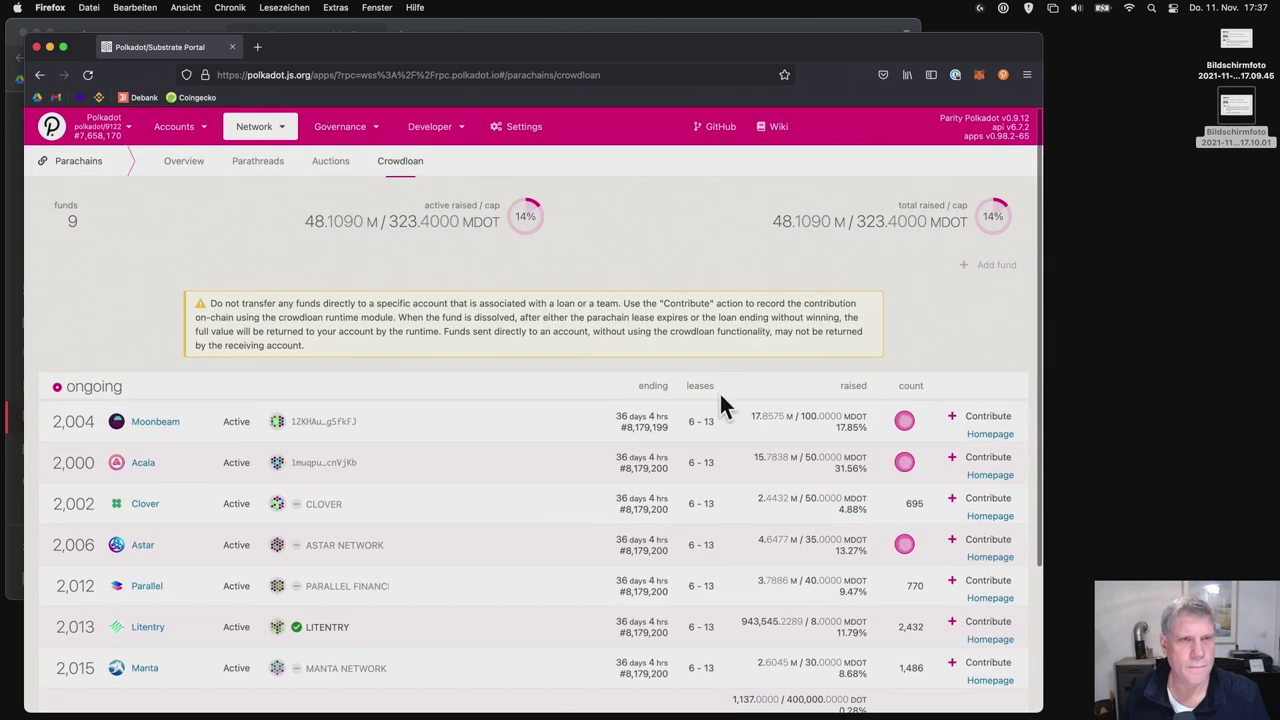